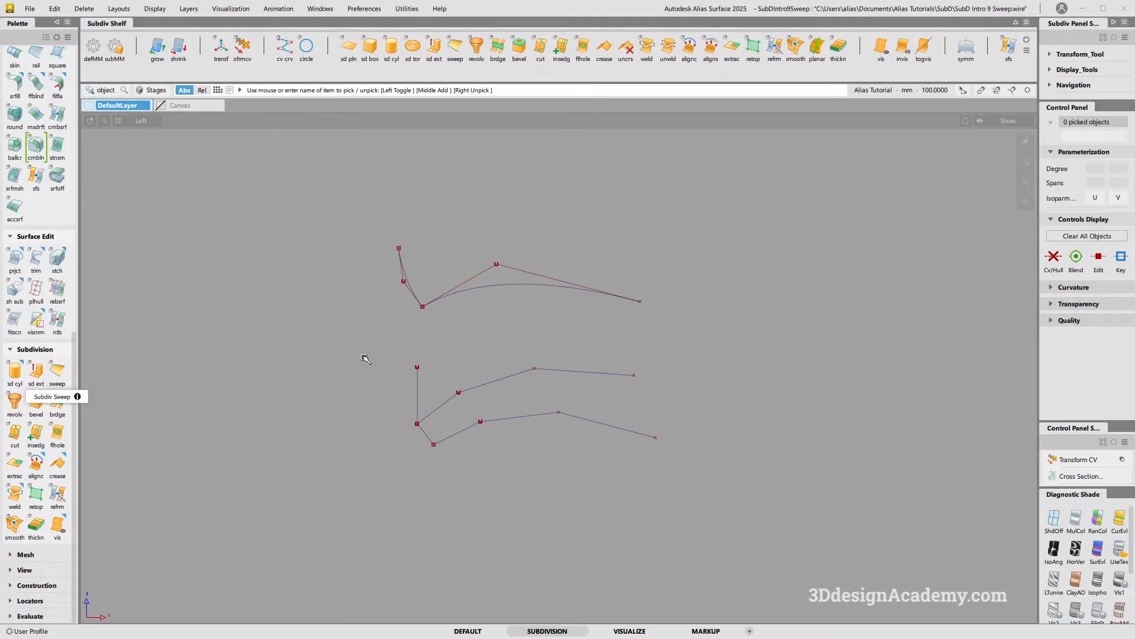
Sweep the short profile edge along the lower rail curve in Radial mode
key(b)
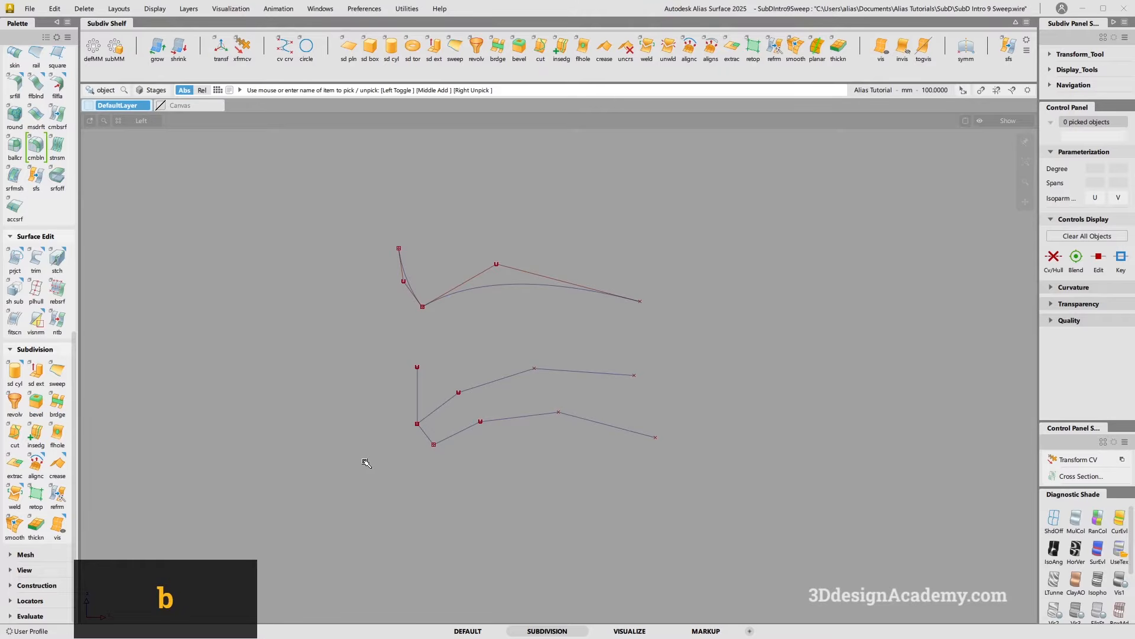
click(455, 48)
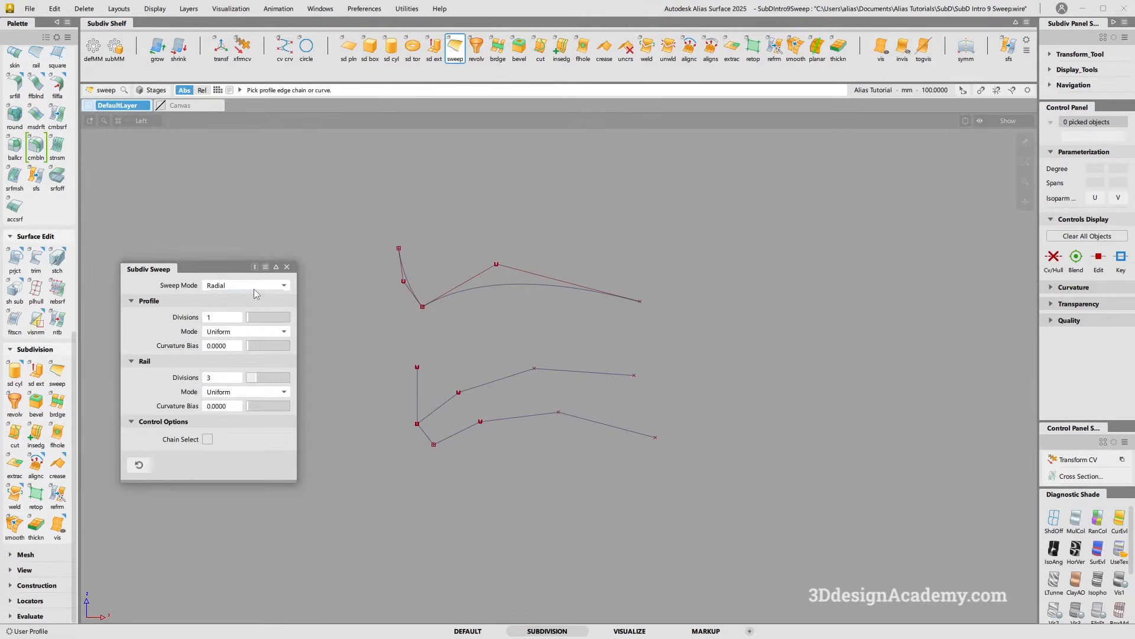
click(427, 434)
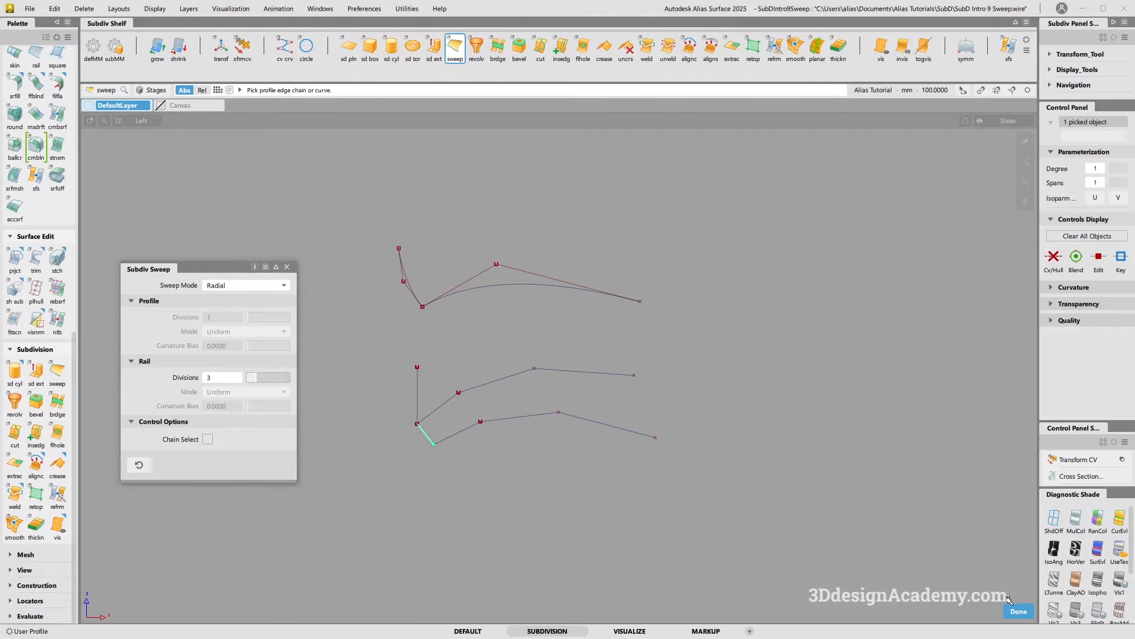
click(1019, 611)
click(519, 417)
click(1018, 611)
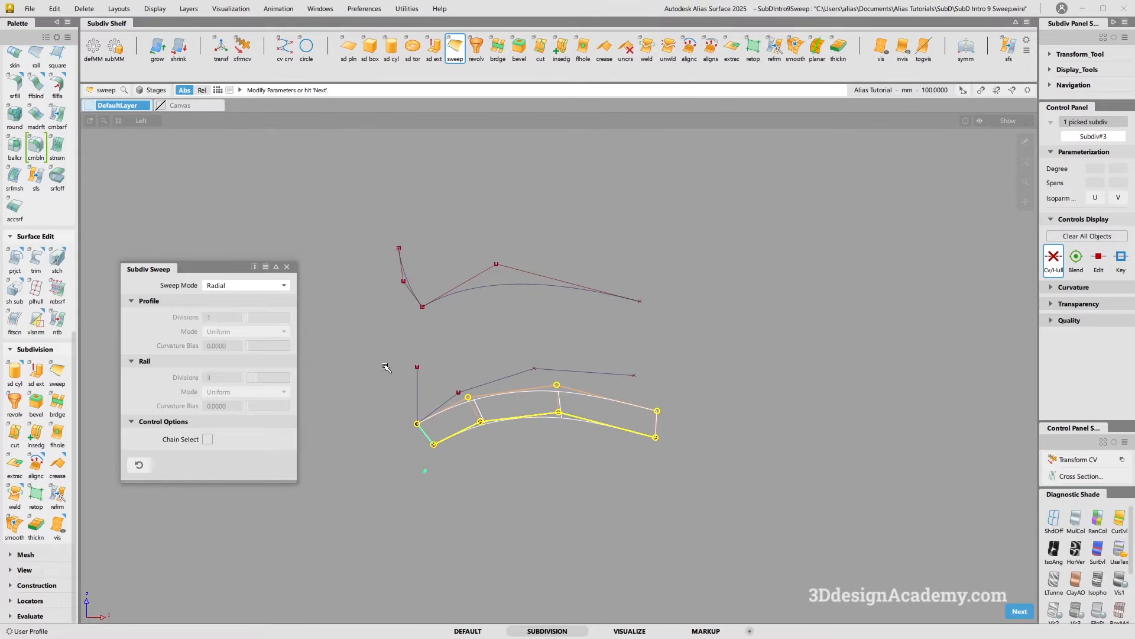
Switch the sweep mode to Parallel and accept the sweep
click(275, 286)
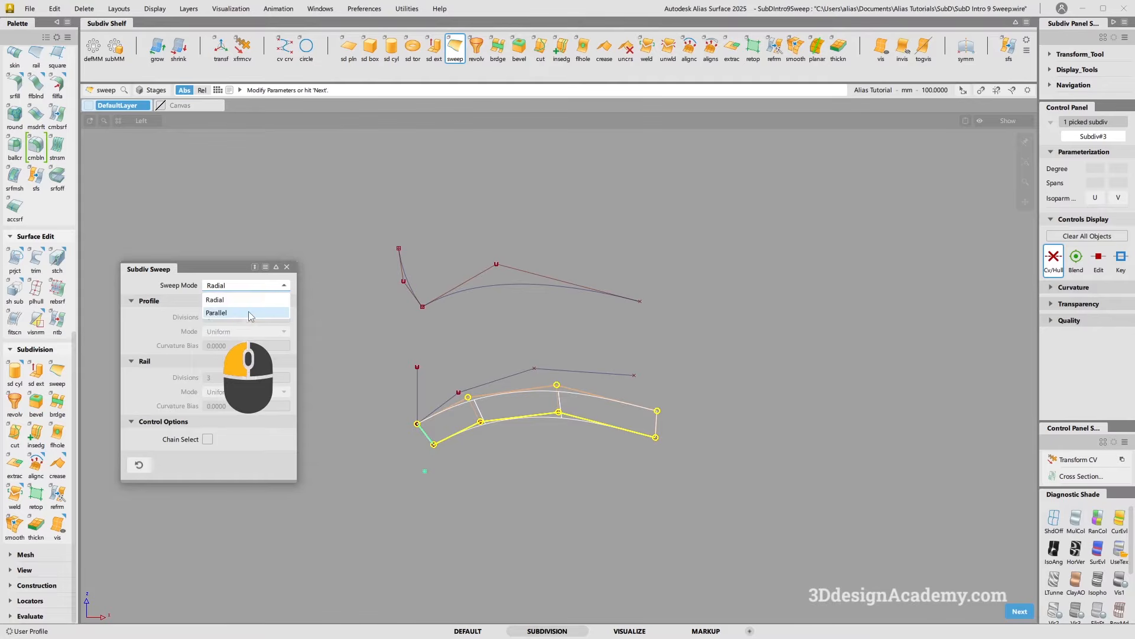
click(249, 313)
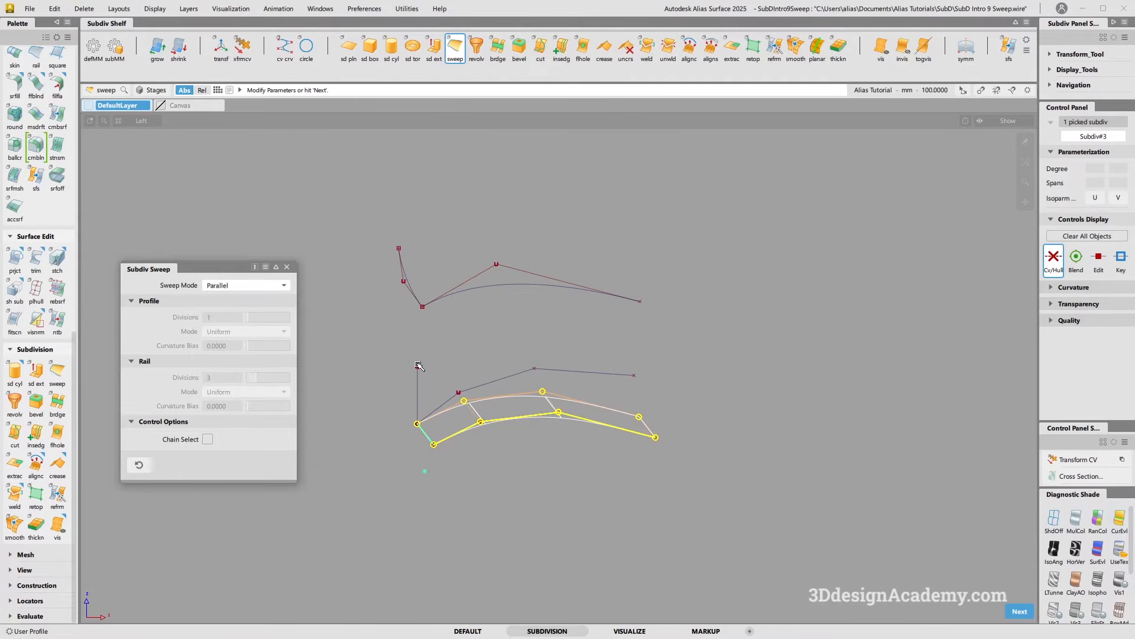
key(Return)
Delete the swept subdivision surface
mouse_move(556, 408)
ctrl+shift+mouse_down()
mouse_move(549, 398)
mouse_move(536, 406)
ctrl+shift+mouse_up()
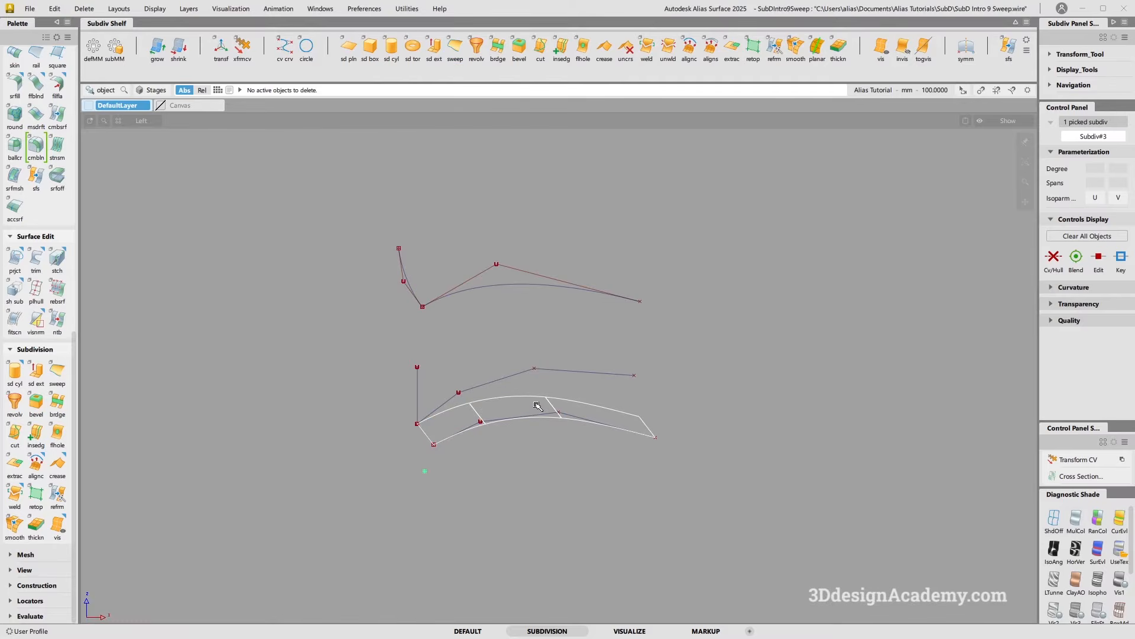
key(Delete)
key(Return)
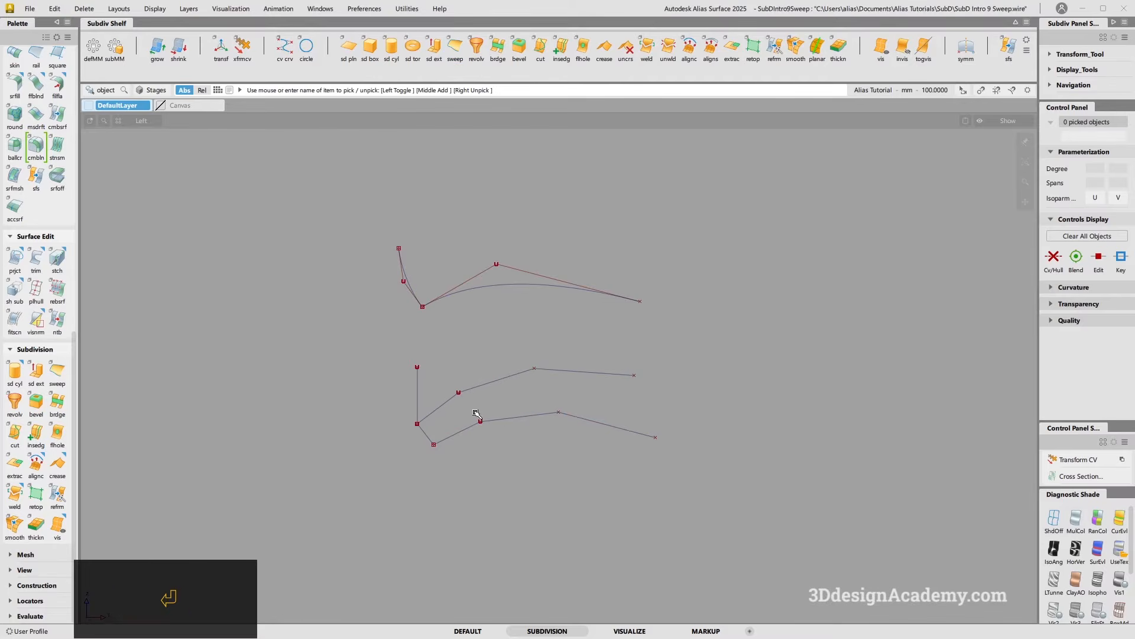
Sweep the short profile edge along both the lower and upper rail curves in Parallel mode
click(456, 47)
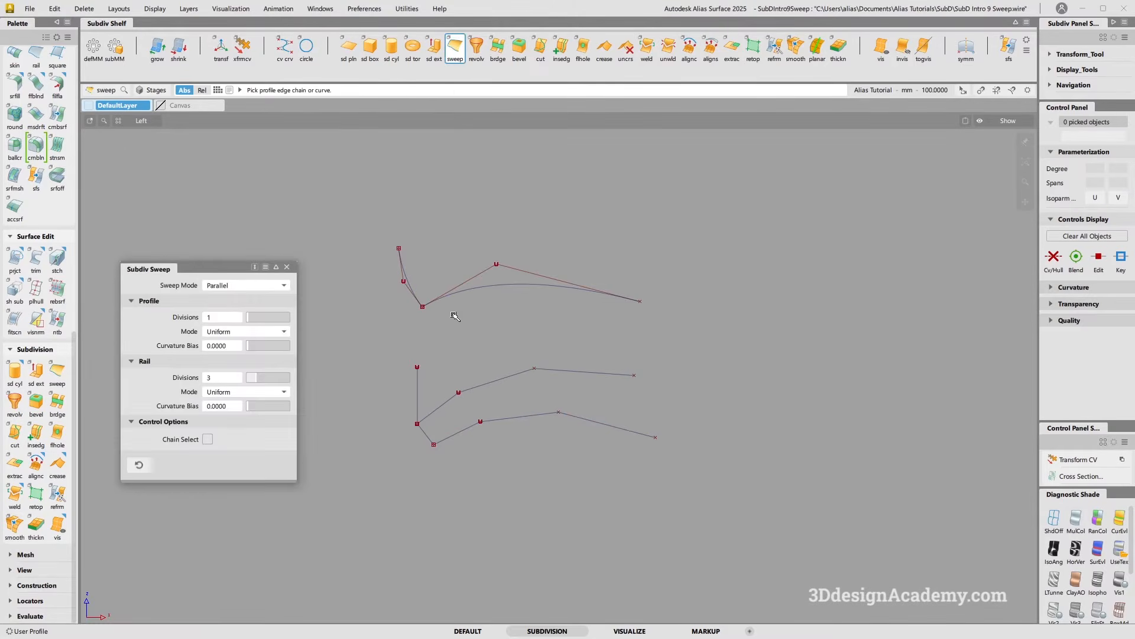
click(425, 434)
click(1018, 611)
click(531, 417)
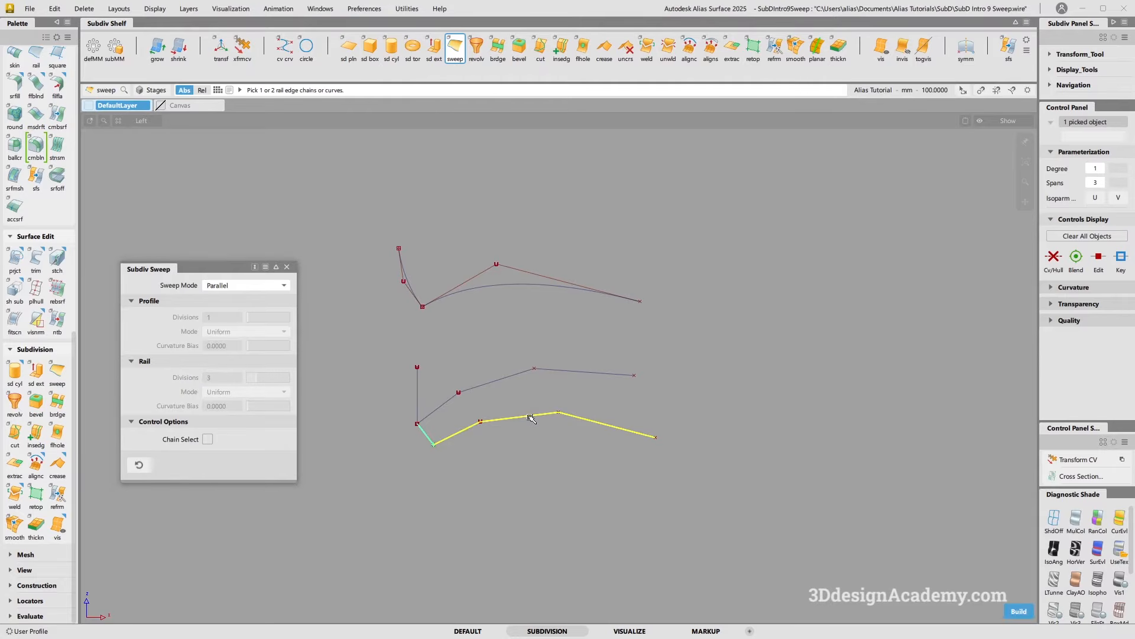
click(520, 373)
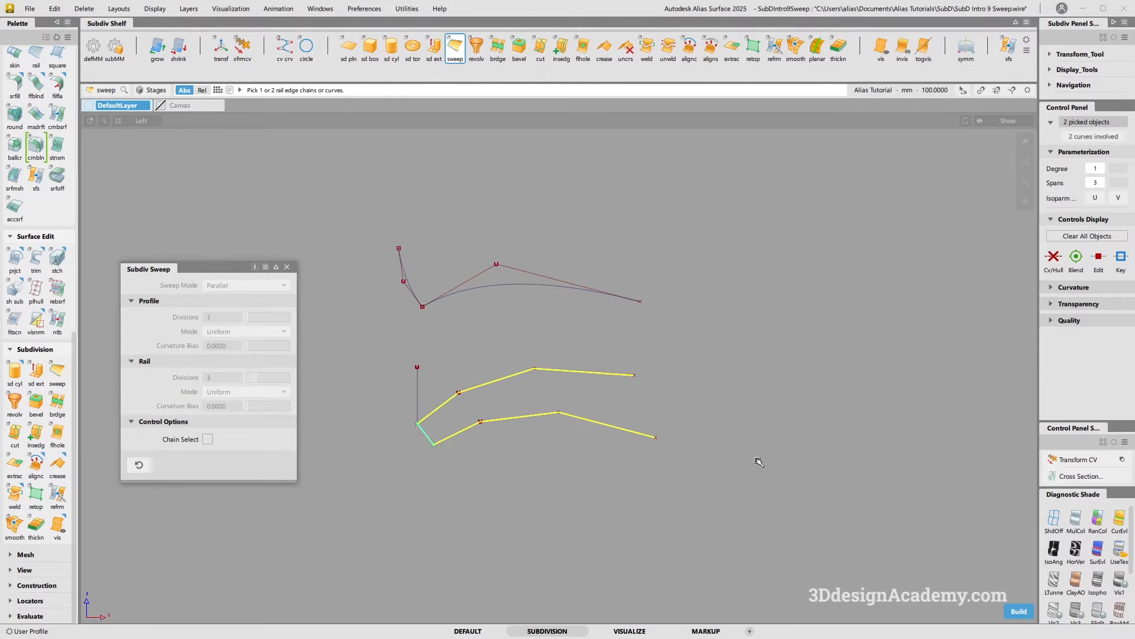
click(1012, 610)
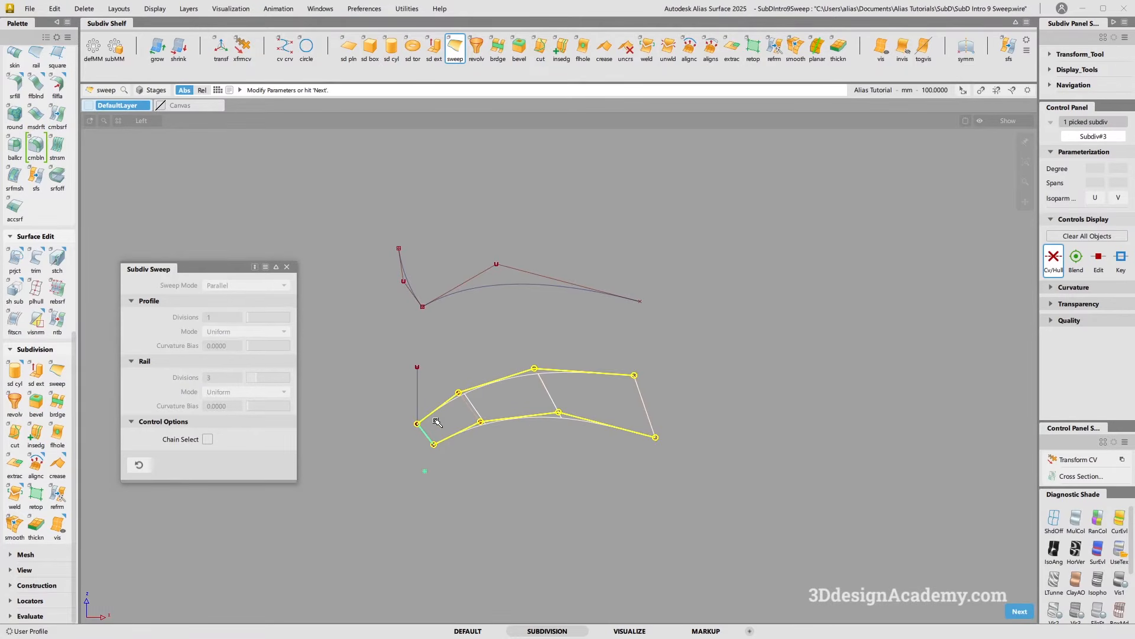
Delete the lower and upper rail curves, keeping the swept surface
mouse_move(527, 493)
ctrl+middle_down()
mouse_move(549, 489)
mouse_move(547, 357)
ctrl+middle_up()
ctrl+shift+drag(502, 323, 506, 395)
click(561, 366)
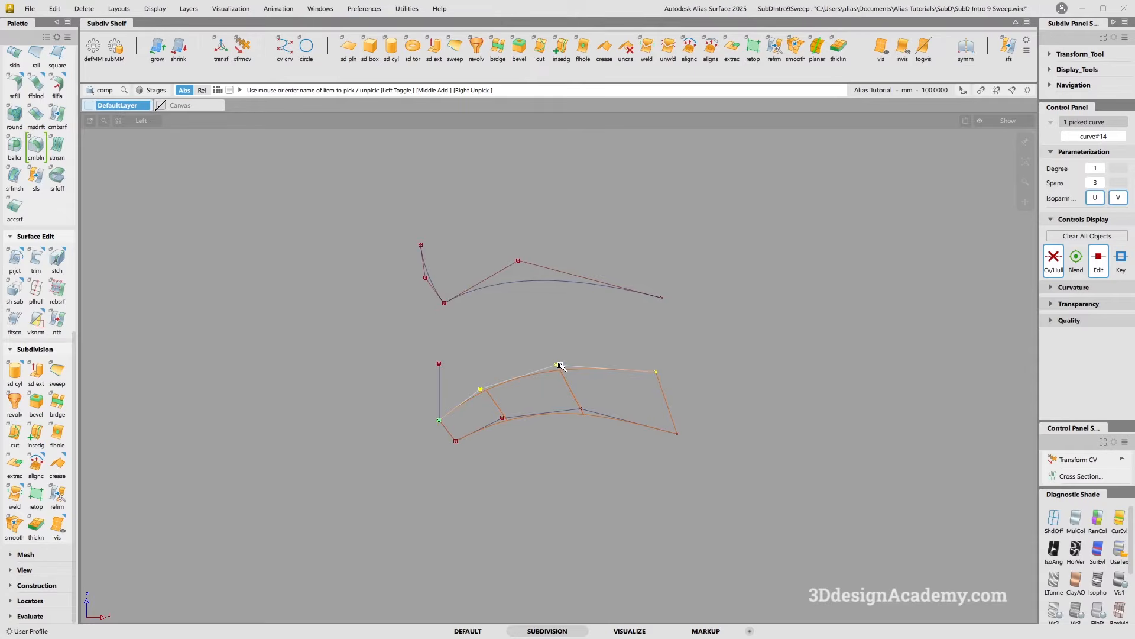
key(Delete)
key(Return)
ctrl+shift+drag(544, 353, 538, 341)
click(543, 387)
ctrl+shift+right_drag(511, 330, 534, 339)
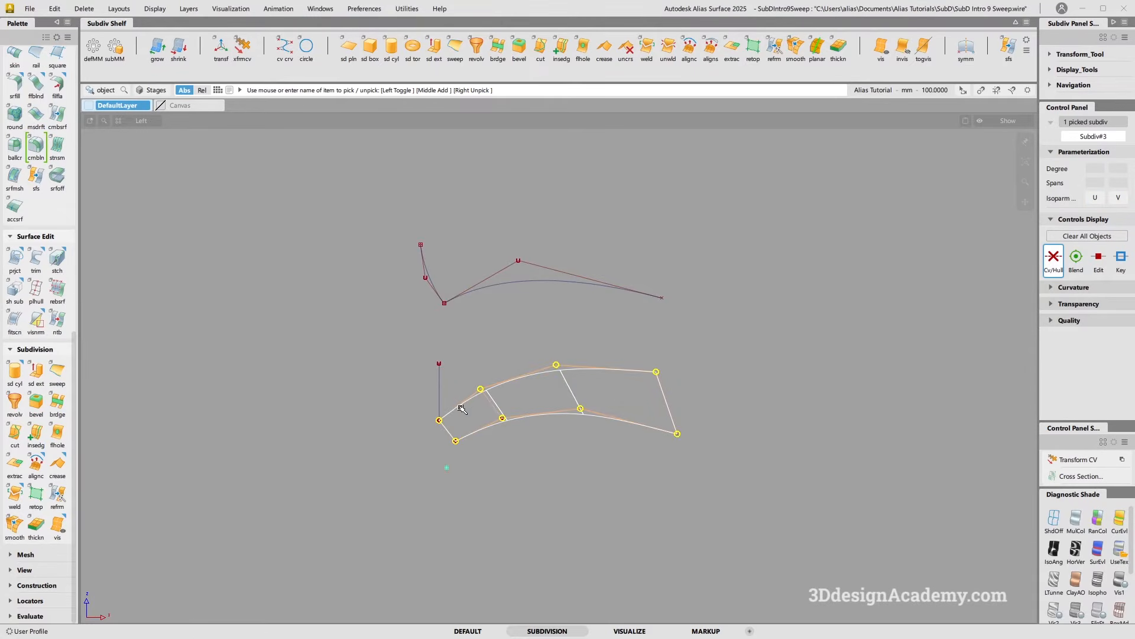
click(488, 386)
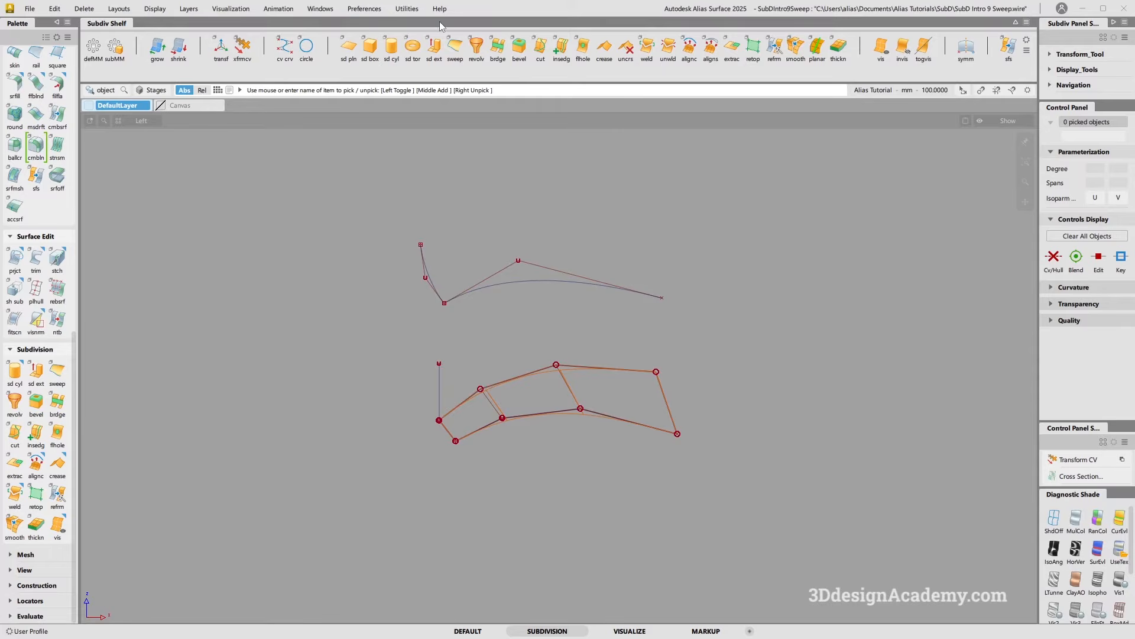
Try to sweep the vertical profile curve along the surface's upper edges
click(455, 48)
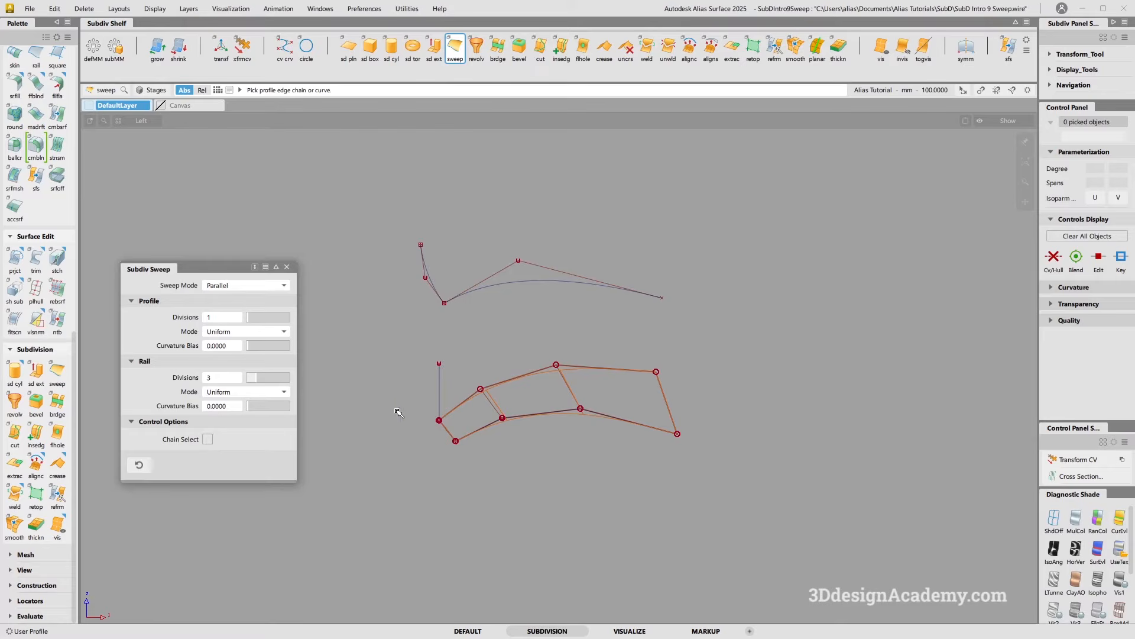
click(440, 390)
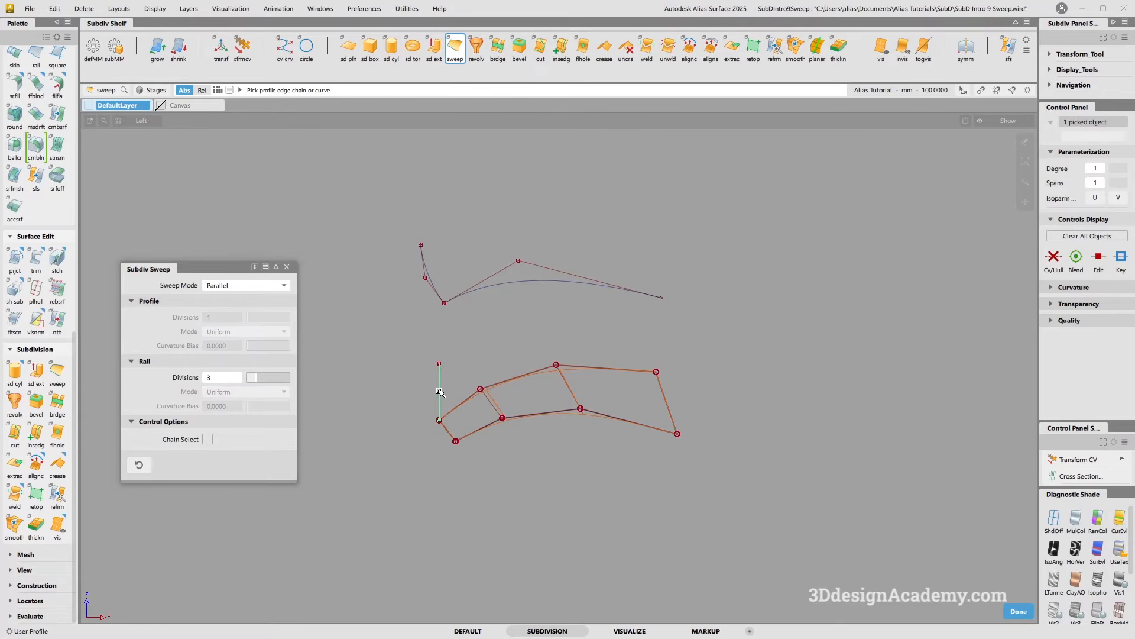
click(1018, 612)
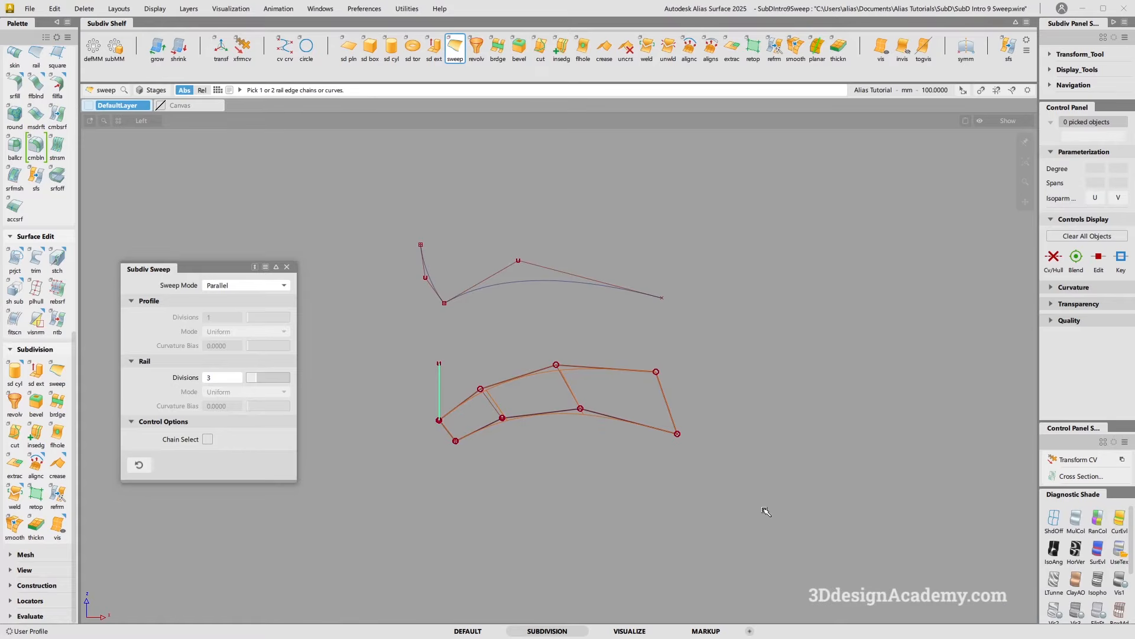
click(470, 400)
click(522, 379)
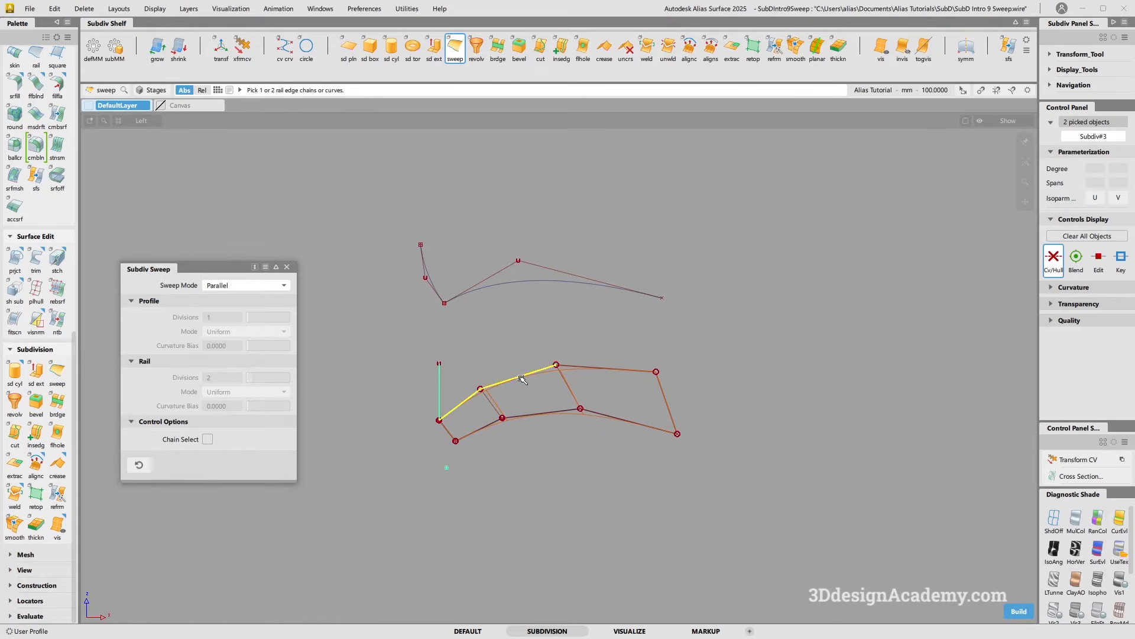
click(599, 372)
Enable Chain Select and sweep the vertical profile curve along the surface's upper edge chain
click(207, 439)
ctrl+shift+drag(478, 412, 487, 492)
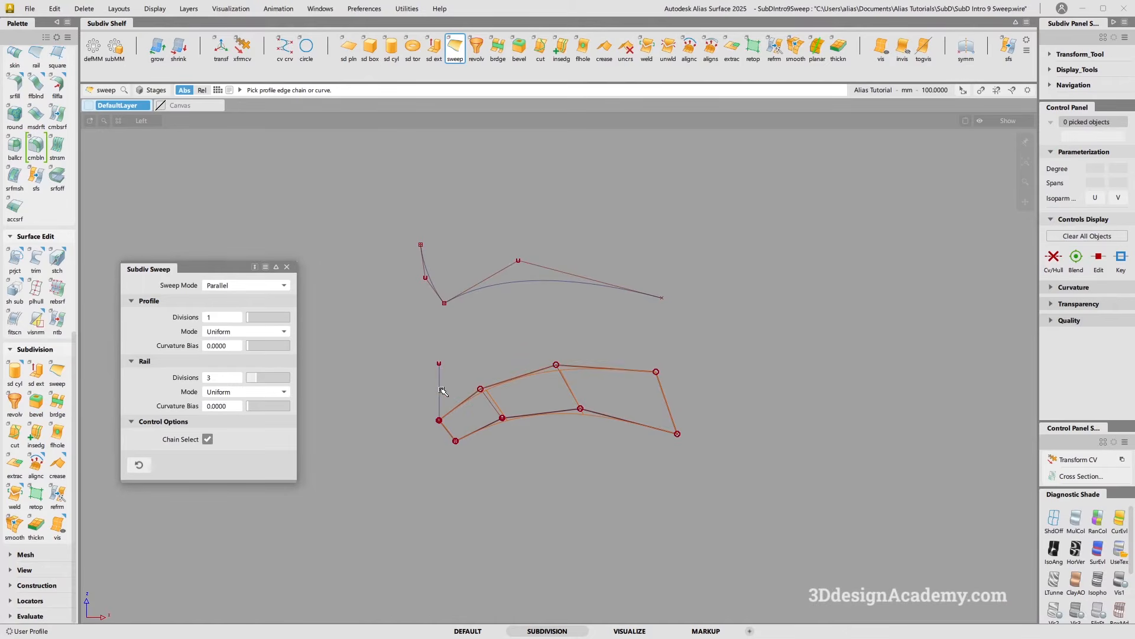
click(442, 391)
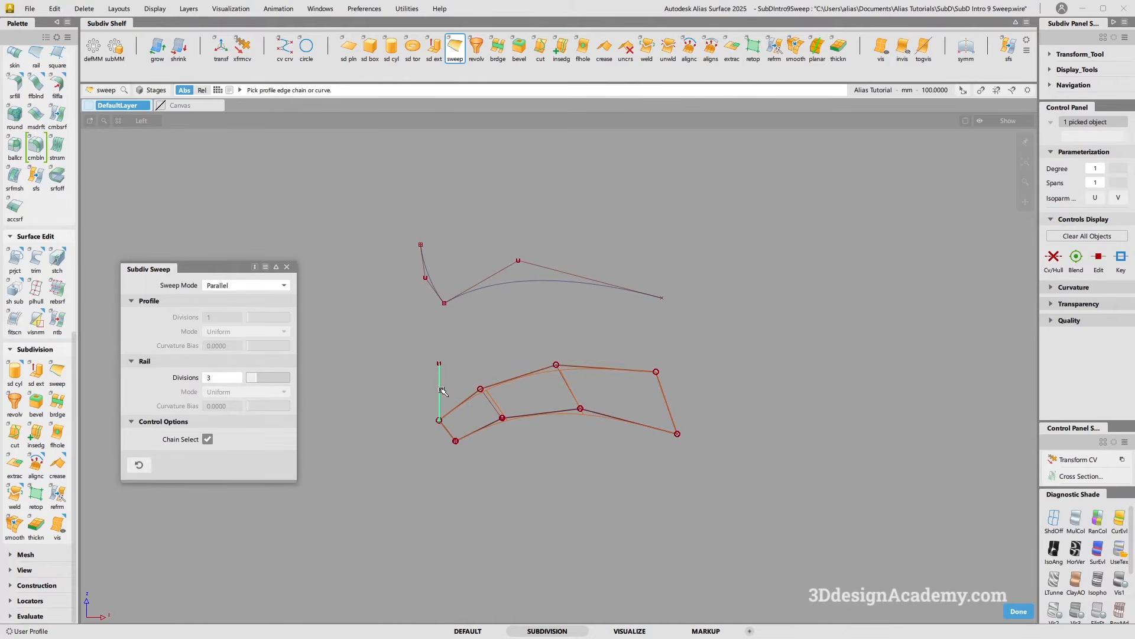
click(468, 401)
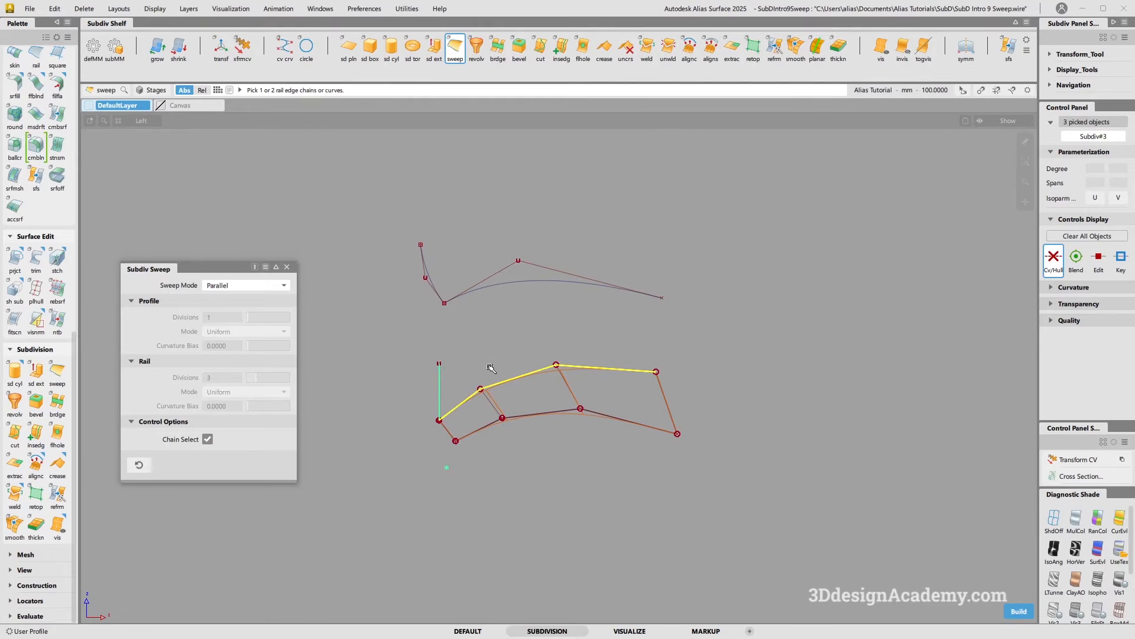
click(1019, 611)
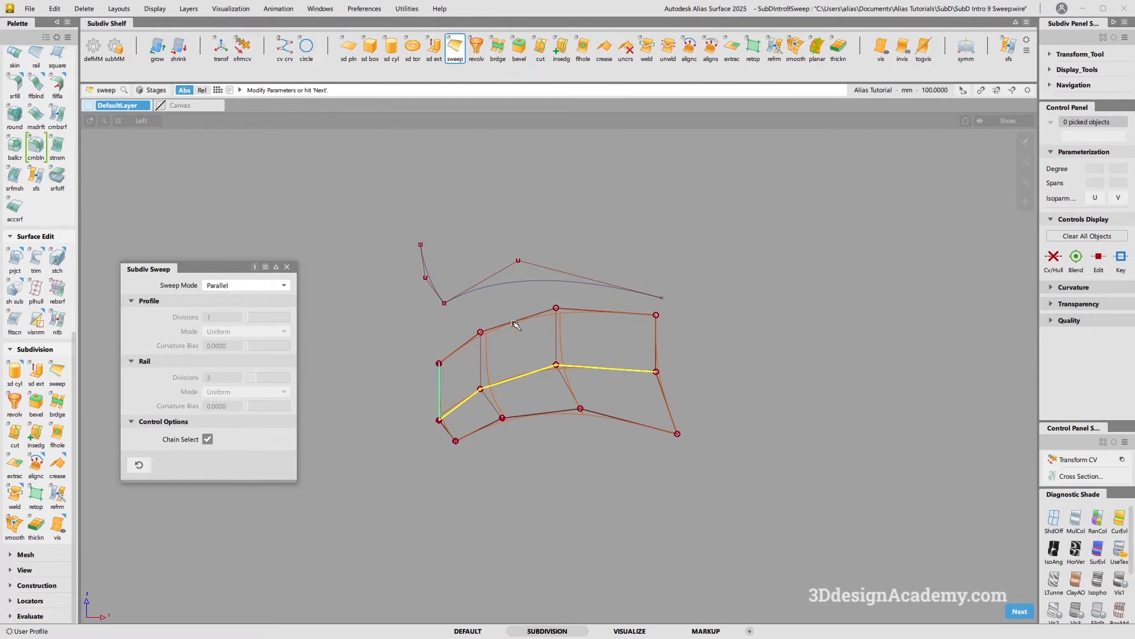
Sweep the upper short profile curve along the upper long rail curve in Parallel mode
ctrl+shift+drag(532, 459, 503, 283)
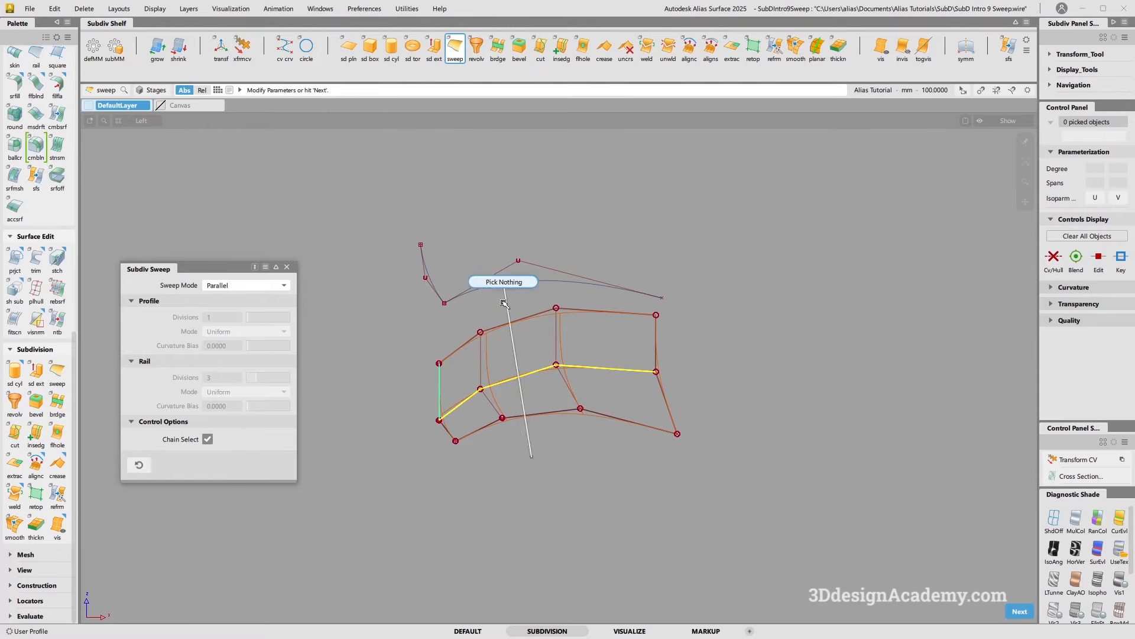
alt+shift+middle_drag(435, 301, 436, 336)
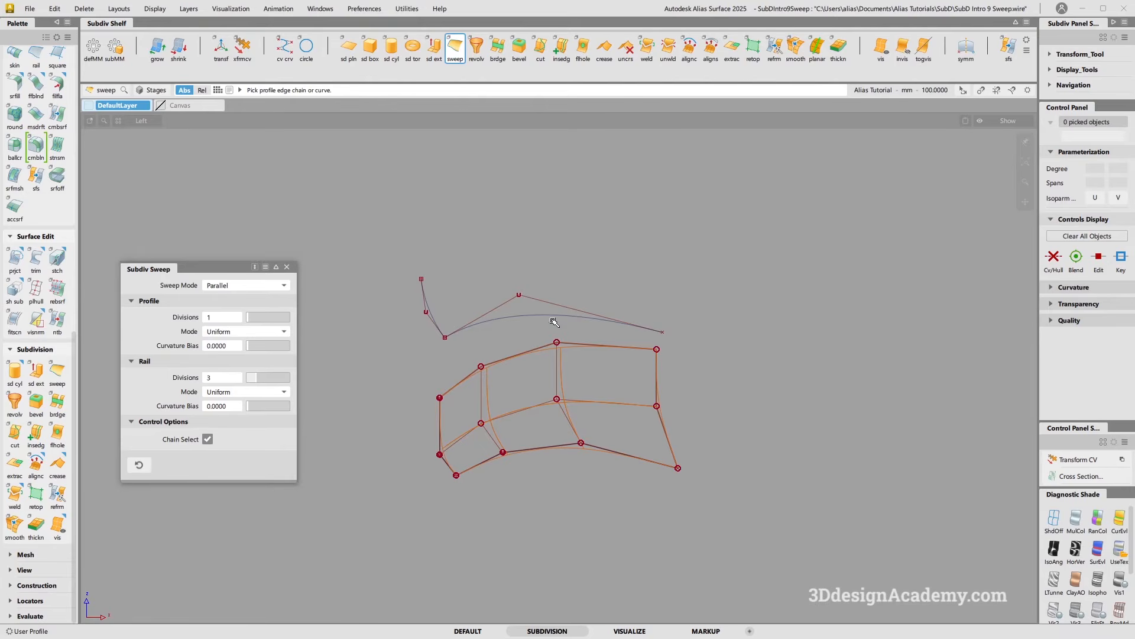
click(429, 306)
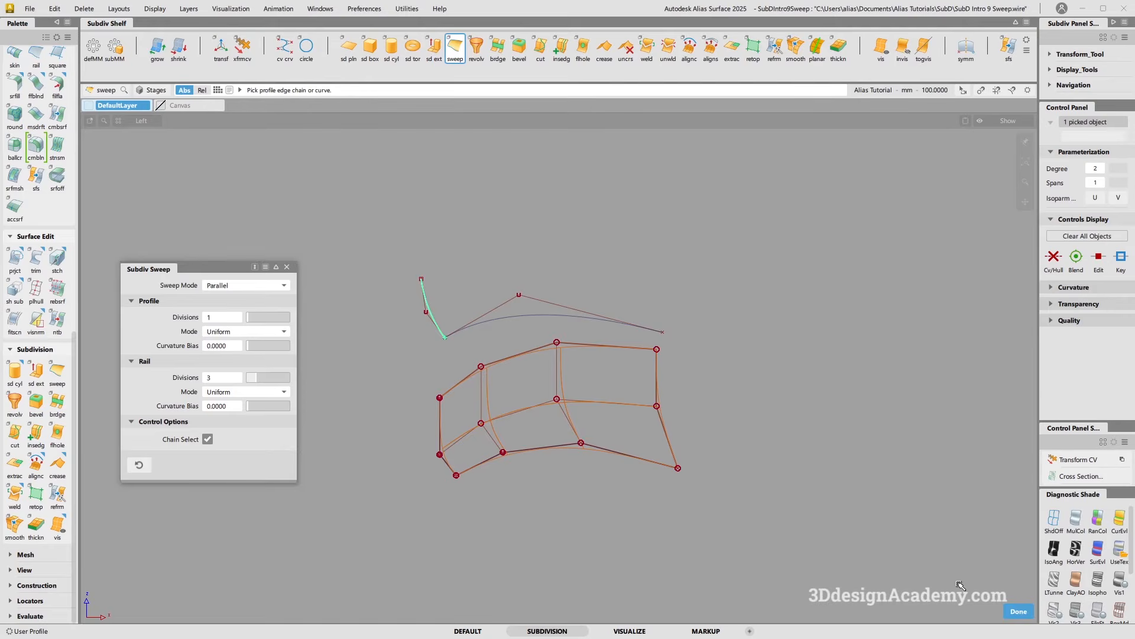
click(1018, 612)
click(528, 318)
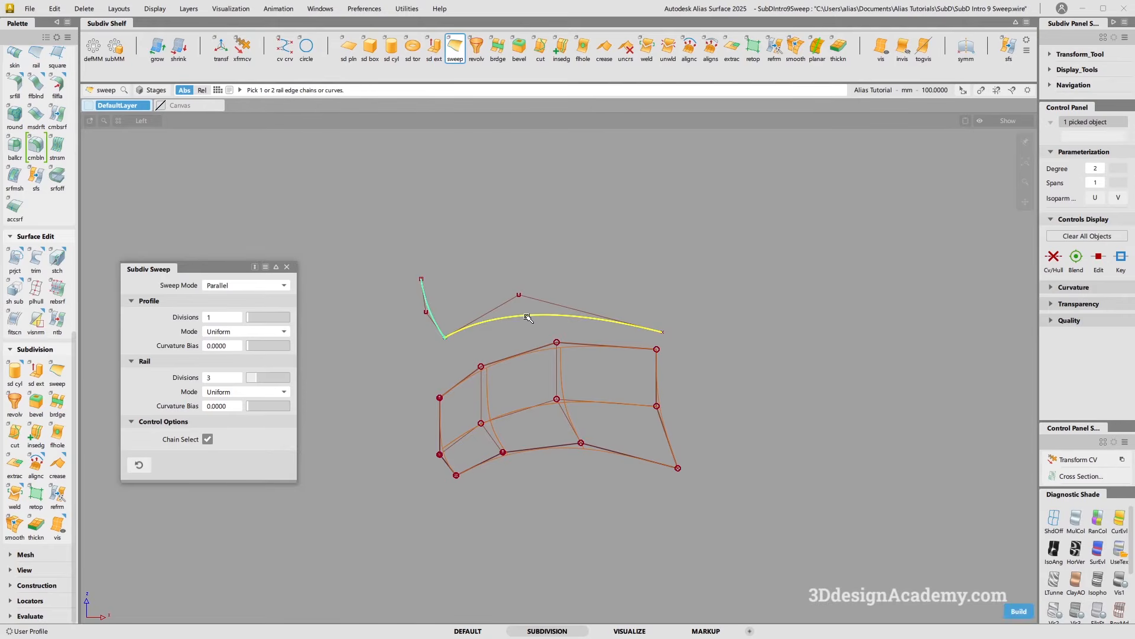
click(1018, 612)
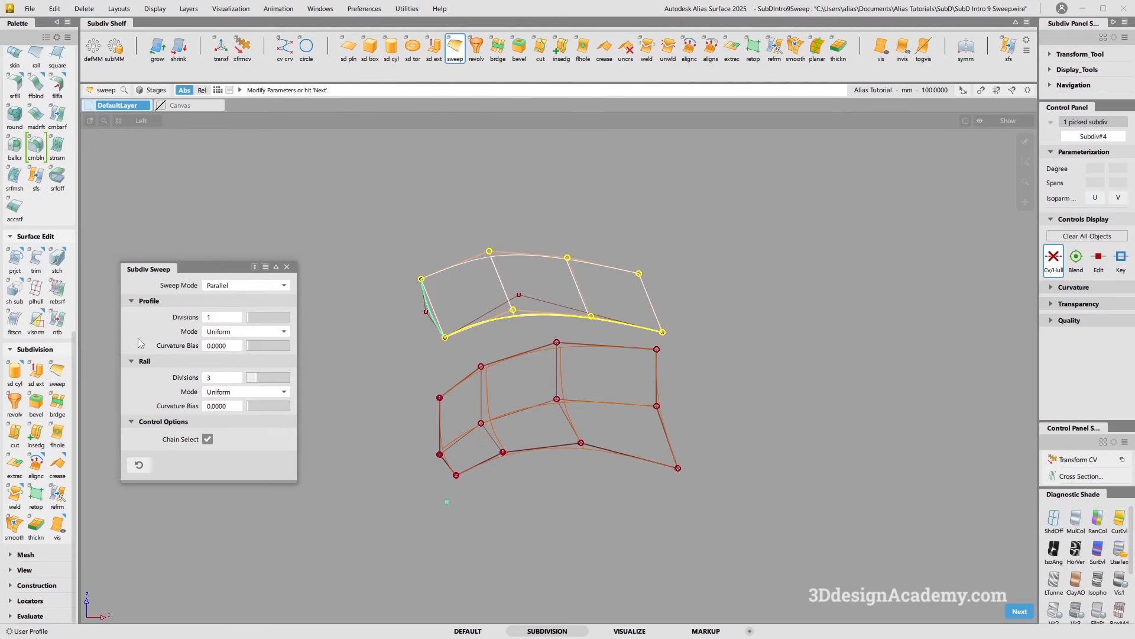
Set the sweep's profile divisions to 2 and its rail mode to Parametric
drag(251, 316, 255, 322)
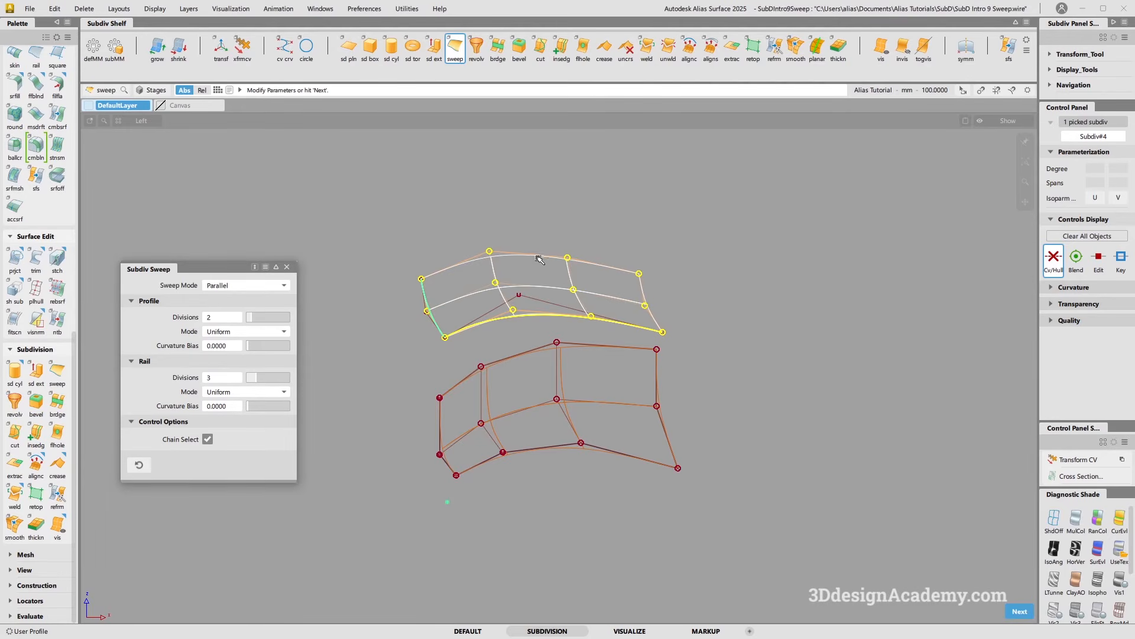
click(256, 392)
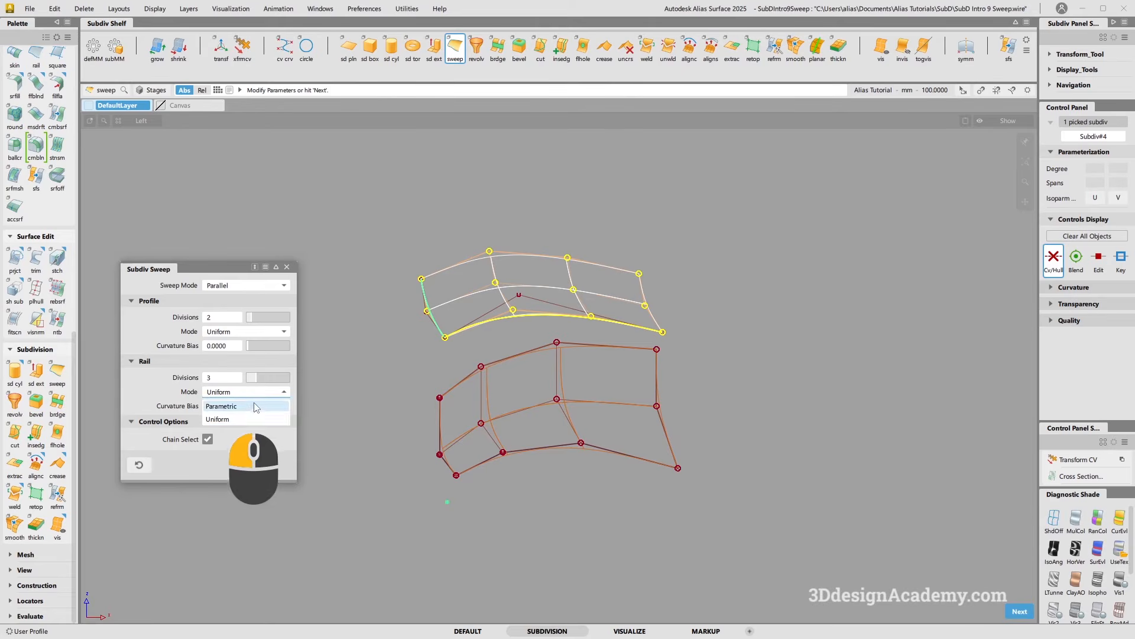
click(255, 406)
click(271, 393)
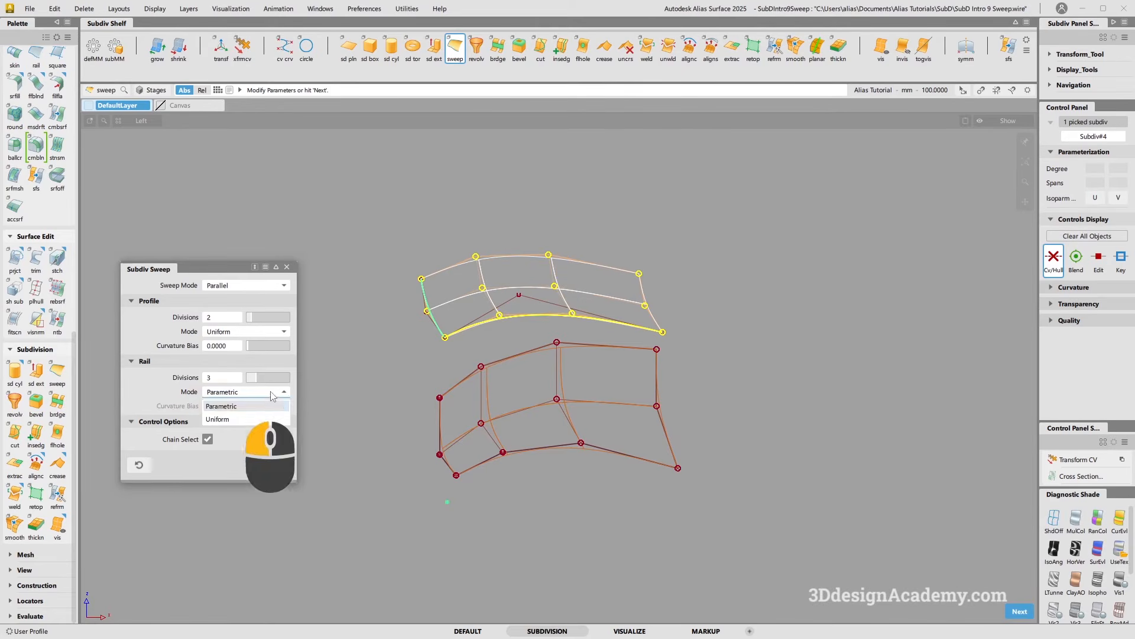
click(255, 418)
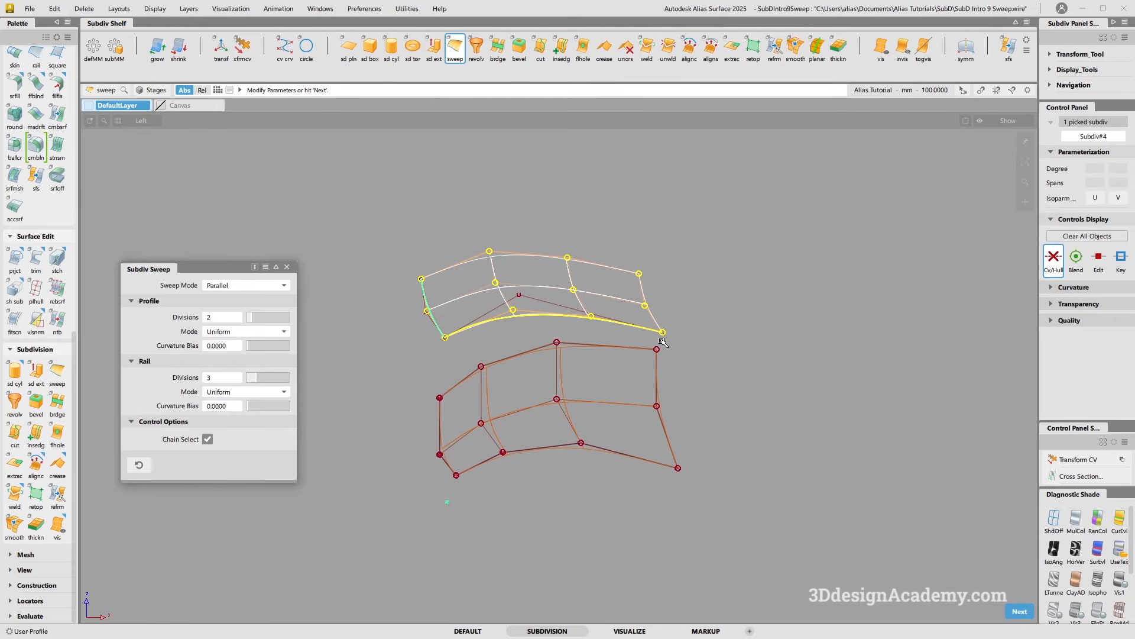
click(271, 392)
click(272, 406)
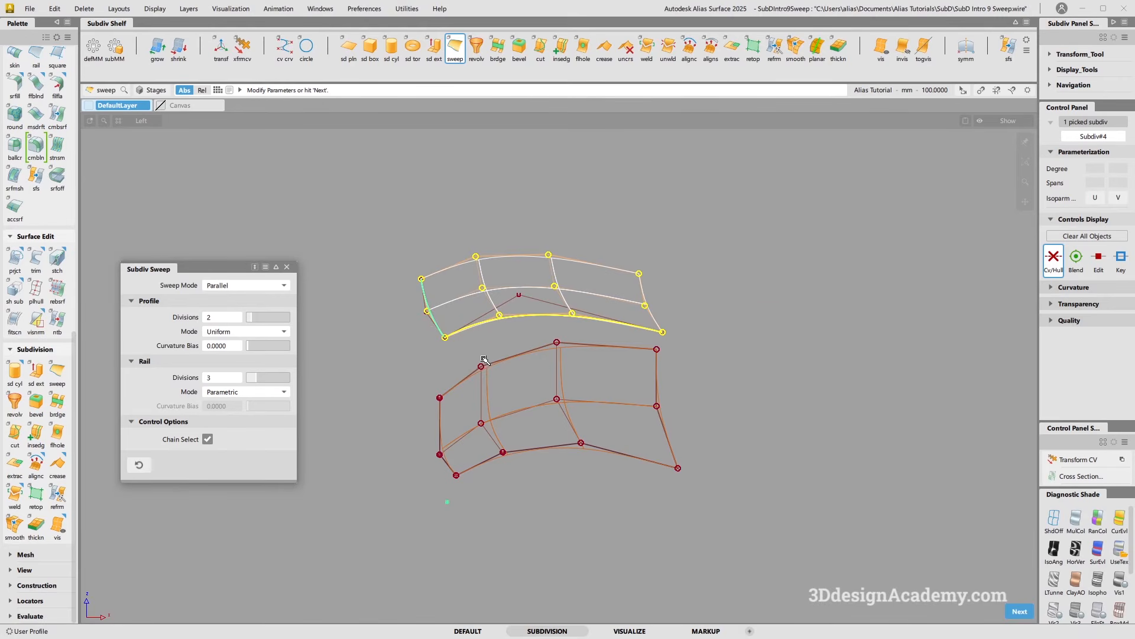
Switch to the perspective view and show the Canvas layer with the car reference images
key(F8)
alt+shift+drag(552, 375, 650, 345)
alt+shift+right_drag(650, 345, 655, 365)
alt+shift+middle_drag(654, 365, 635, 376)
ctrl+shift+drag(609, 380, 576, 284)
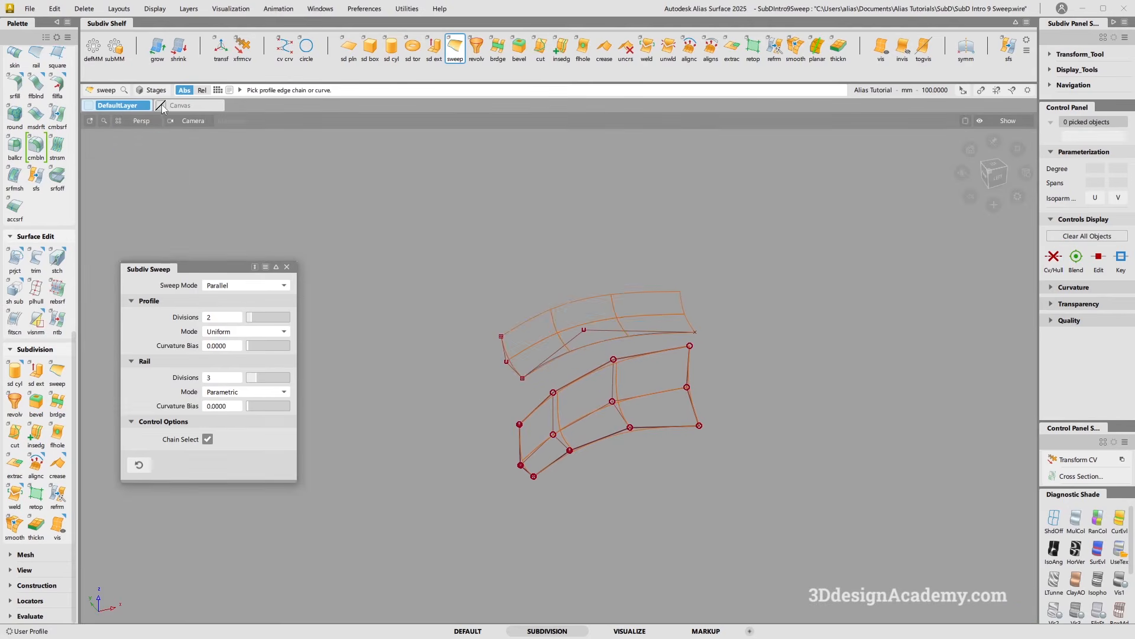
click(161, 105)
alt+shift+drag(544, 449, 455, 319)
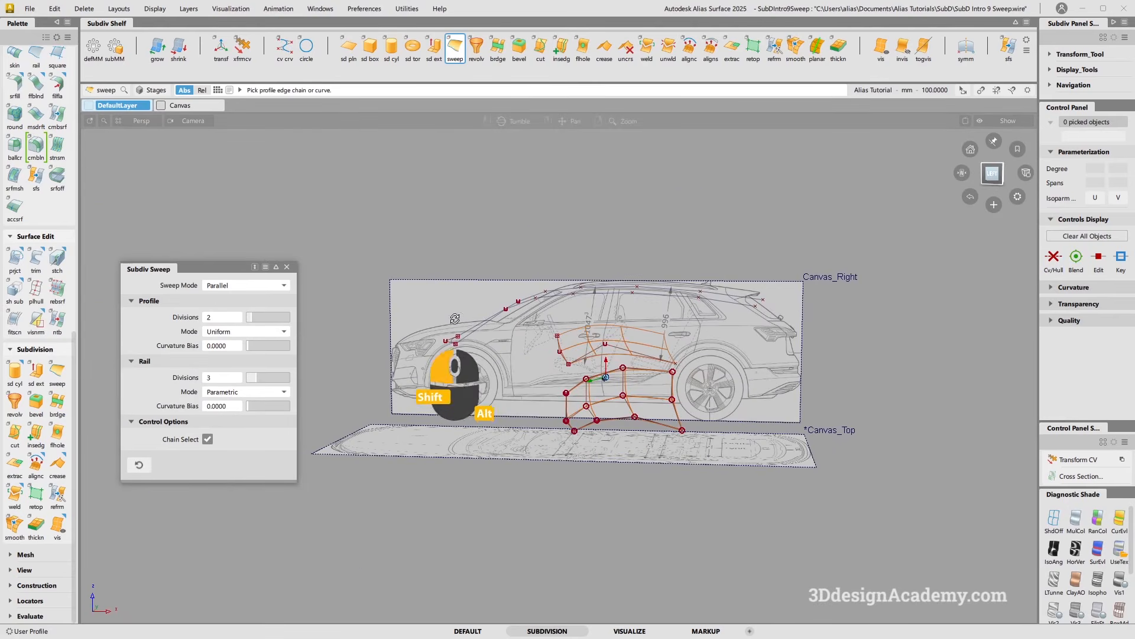
Start a new sweep by picking the front curved profile curve near the car's nose and confirming the profile
key(F6)
alt+shift+middle_drag(502, 335, 747, 320)
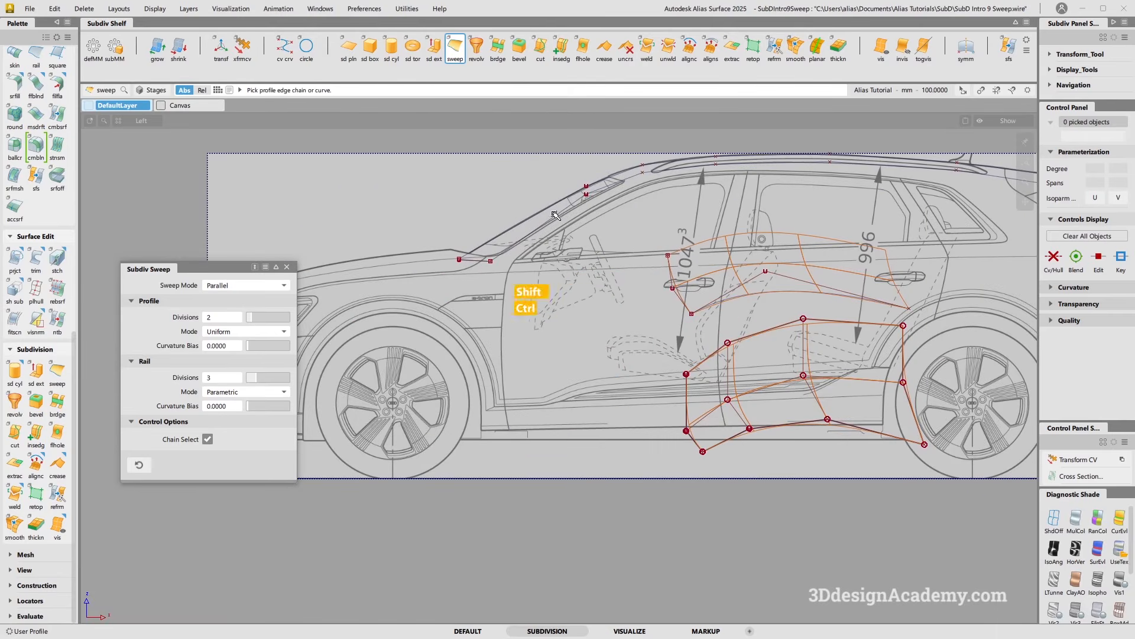
key(F8)
key(F8)
alt+shift+drag(609, 363, 608, 415)
alt+shift+middle_drag(539, 381, 529, 355)
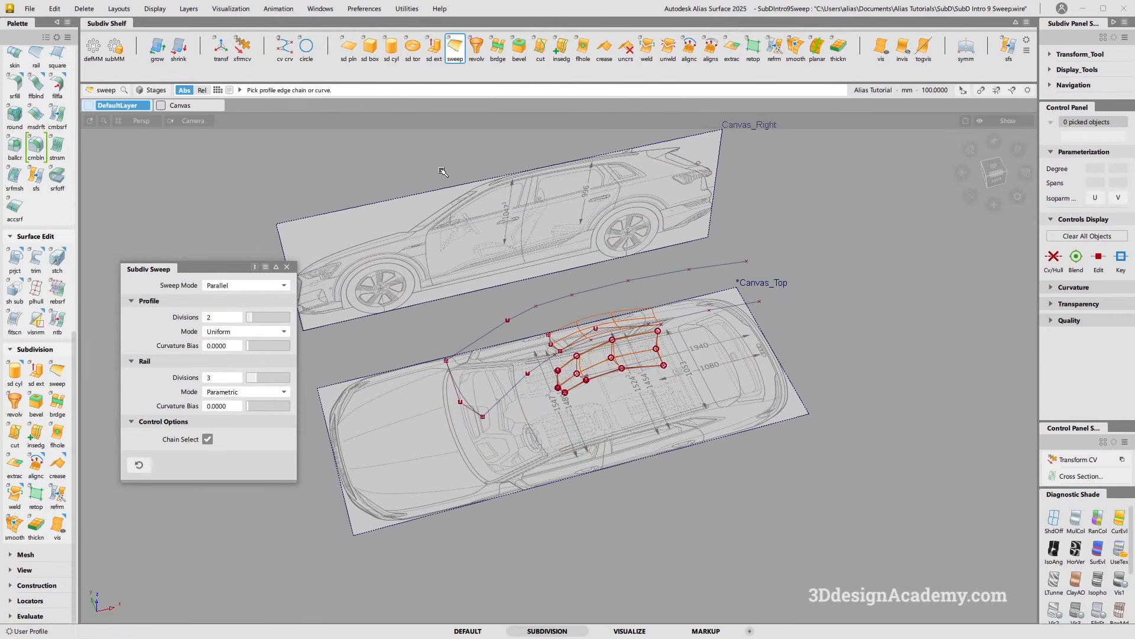
click(465, 402)
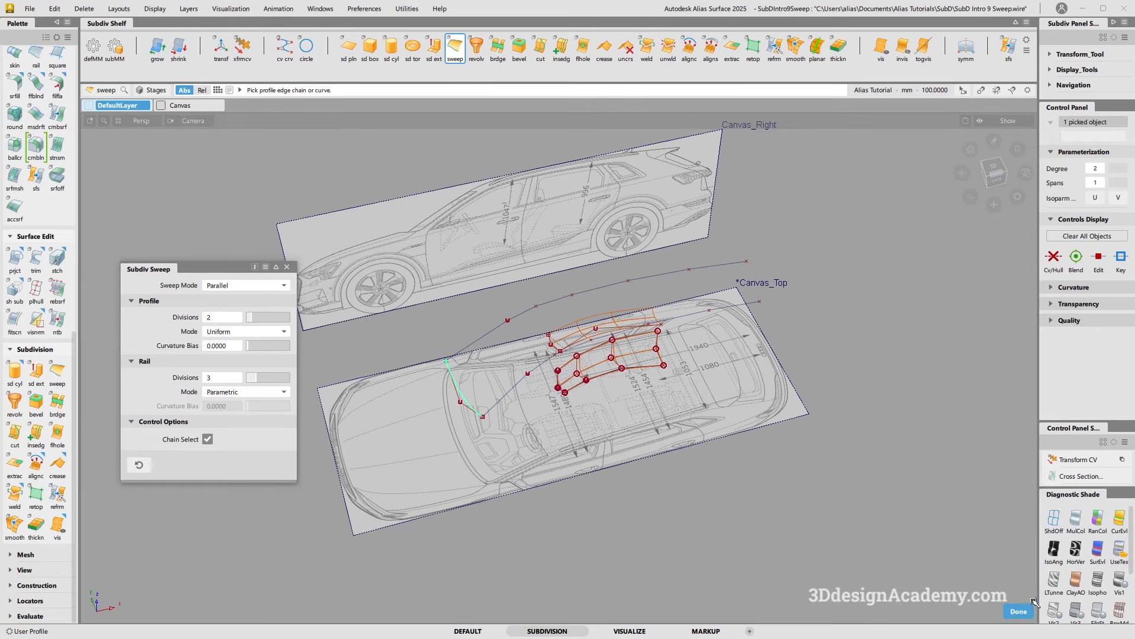
click(1018, 611)
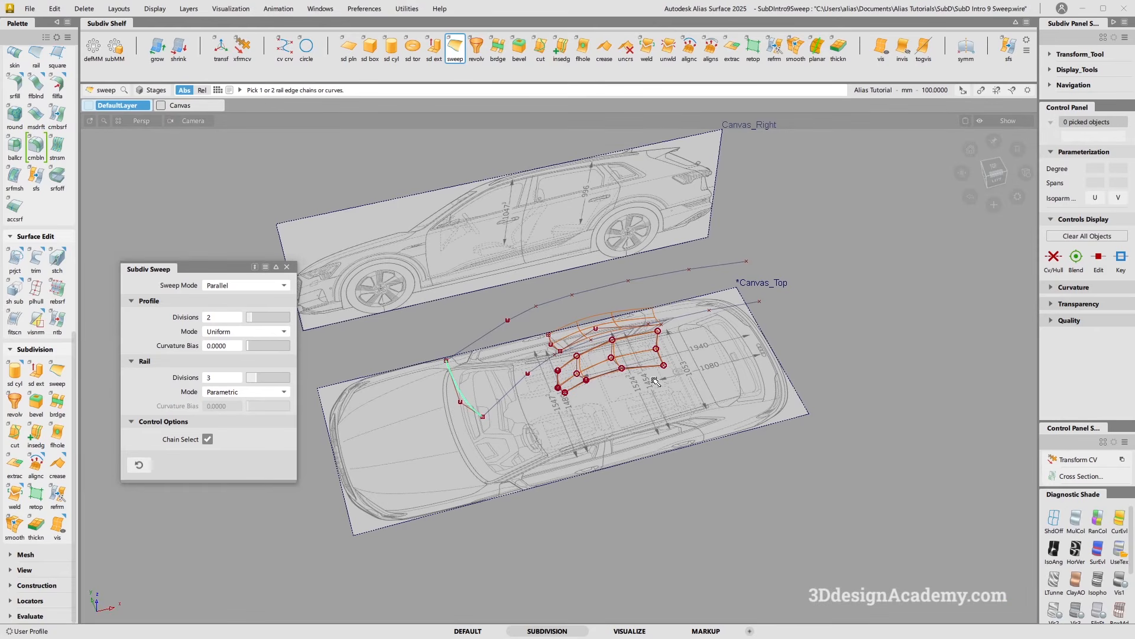
Pick the two long rail curves running along the car body and build the sweep
click(551, 302)
alt+shift+drag(690, 339, 759, 341)
click(710, 305)
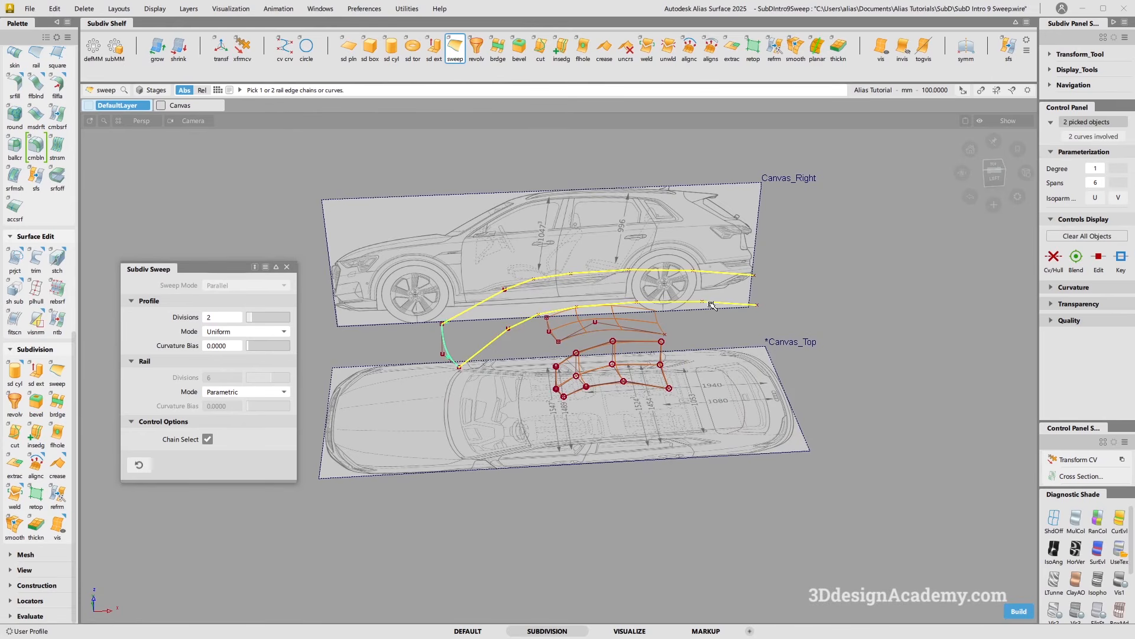
click(1019, 611)
Set the sweep's profile curvature bias to 1.0000, keeping the profile mode Uniform after briefly trying Parametric
alt+shift+drag(503, 284, 493, 431)
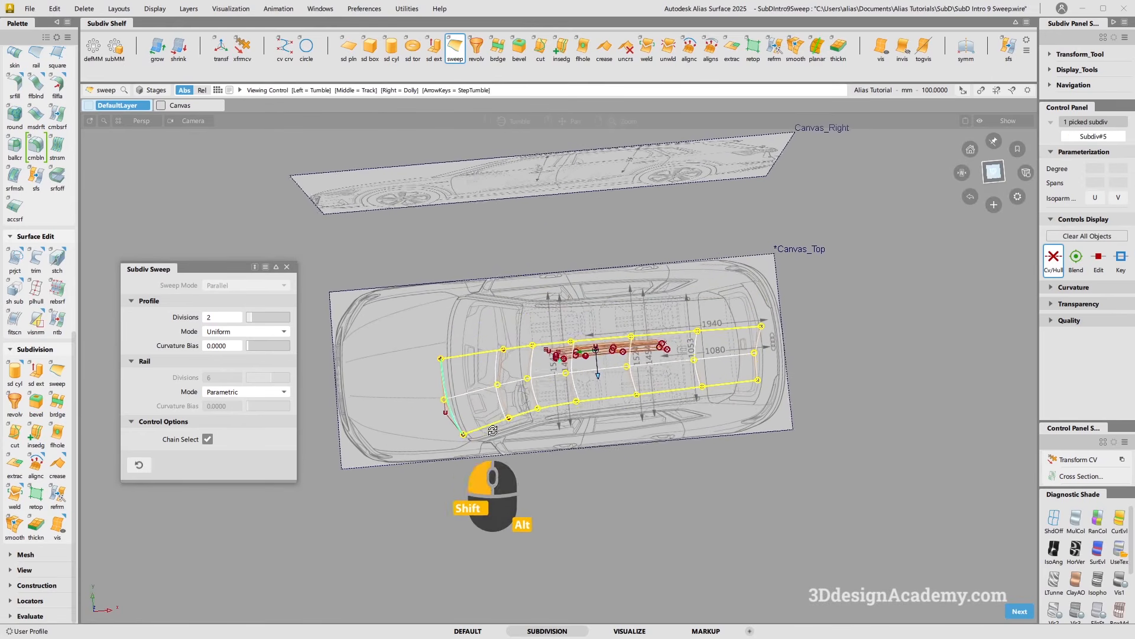
key(F5)
scroll(577, 404, down, 5)
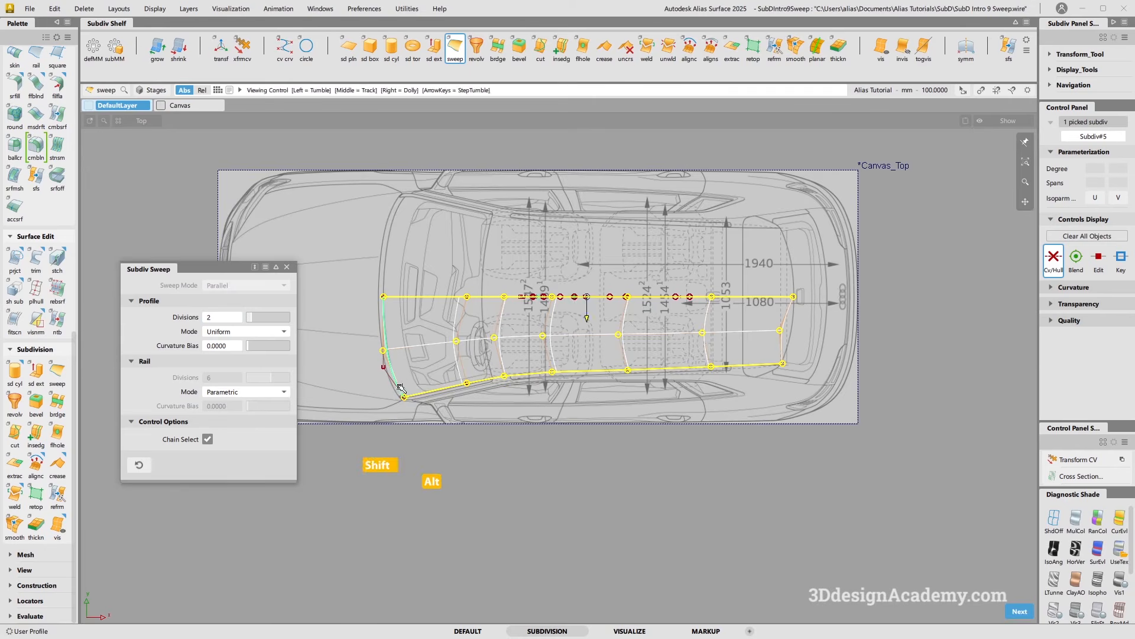
alt+shift+right_drag(396, 386, 499, 377)
alt+shift+middle_drag(500, 377, 565, 387)
alt+shift+right_drag(548, 387, 513, 393)
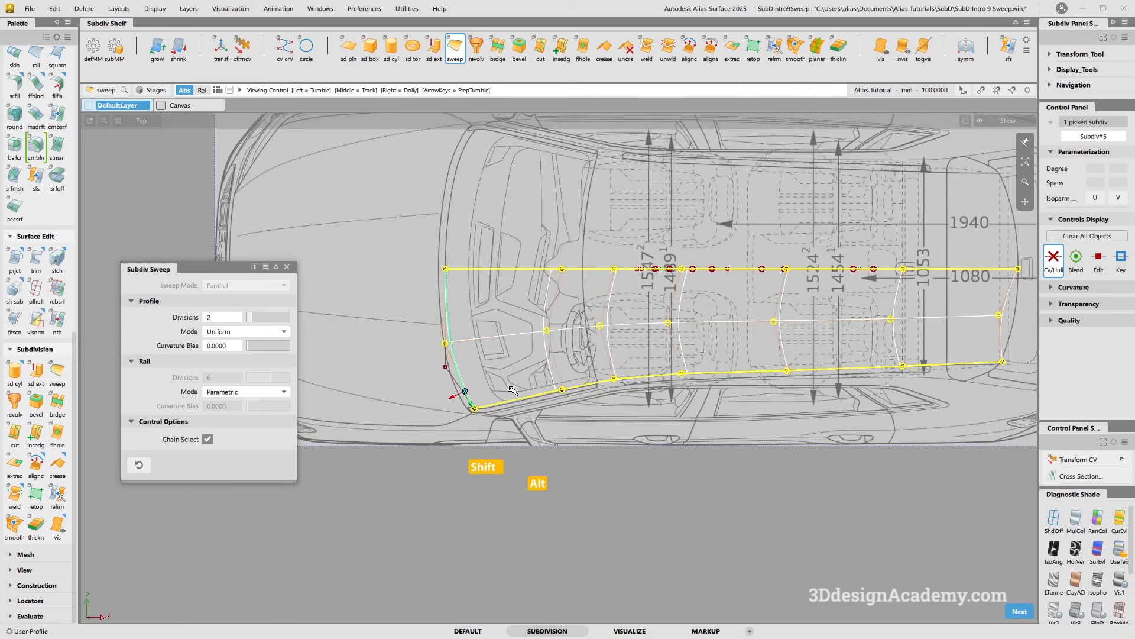
alt+shift+middle_drag(523, 392, 481, 398)
click(261, 333)
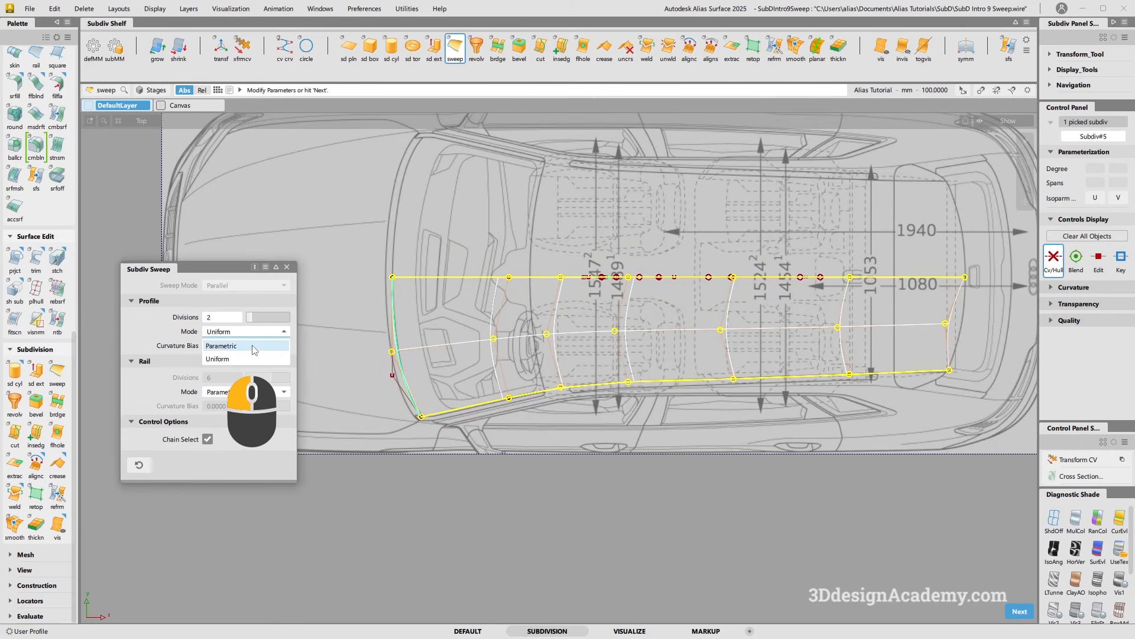
click(252, 345)
click(265, 332)
click(259, 357)
drag(256, 346, 406, 349)
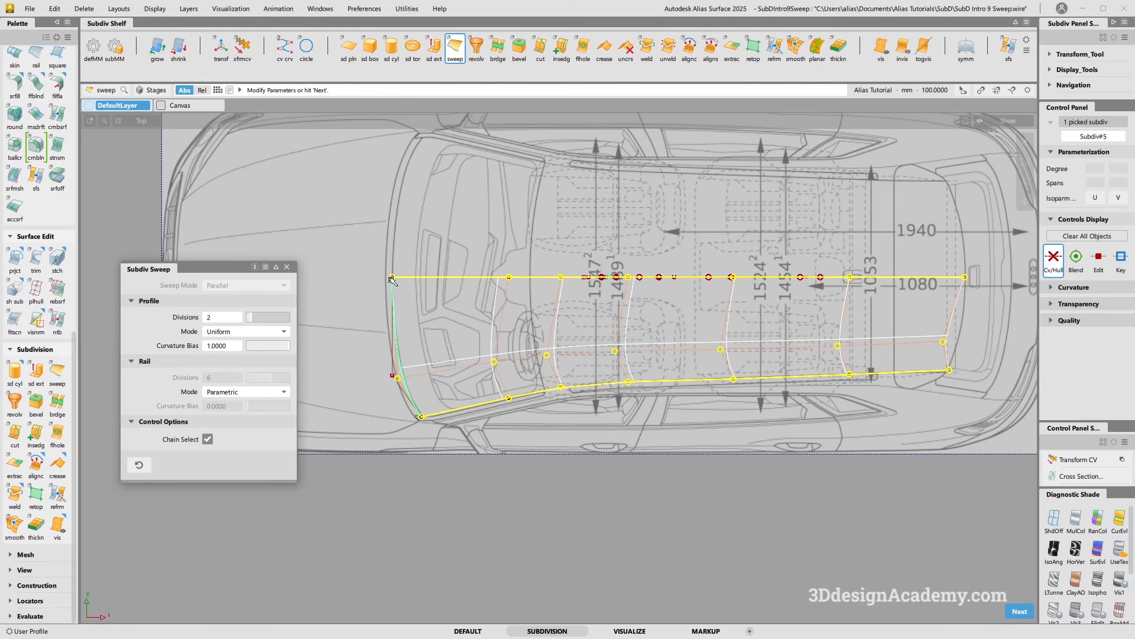
alt+shift+right_drag(419, 420, 584, 412)
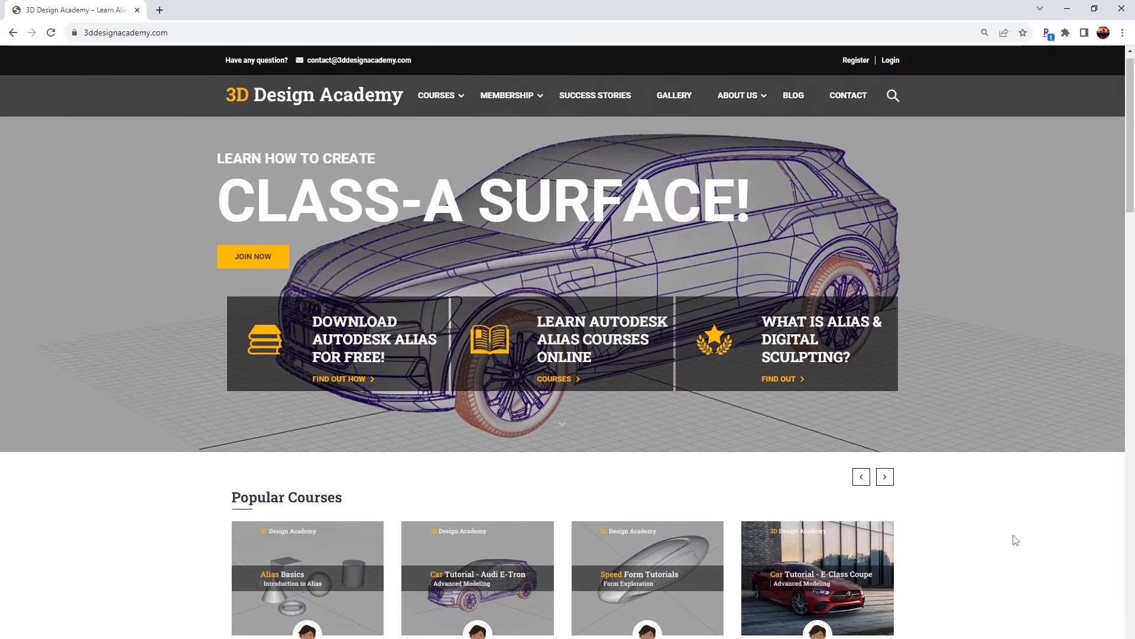
scroll(1014, 538, down, 3)
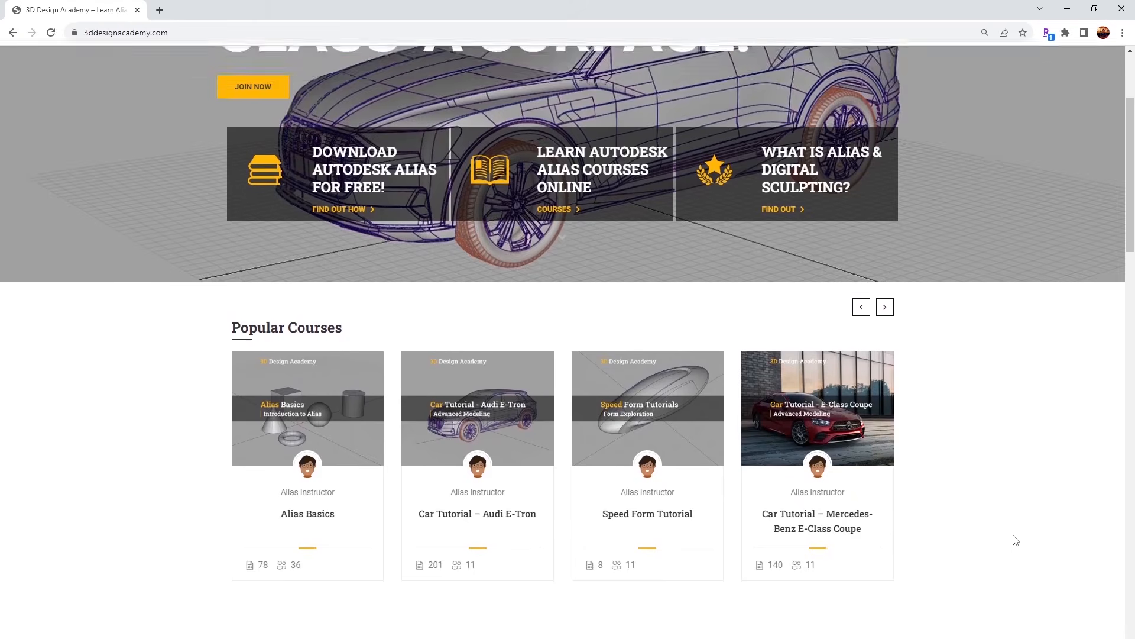
scroll(1014, 538, down, 5)
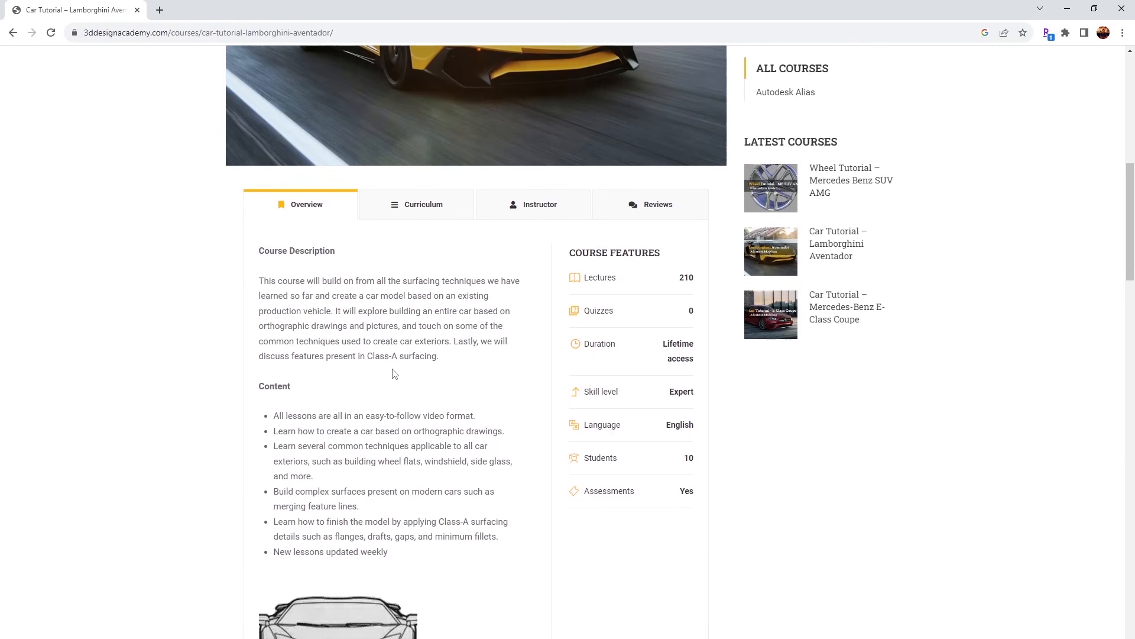
click(414, 207)
scroll(407, 290, down, 10)
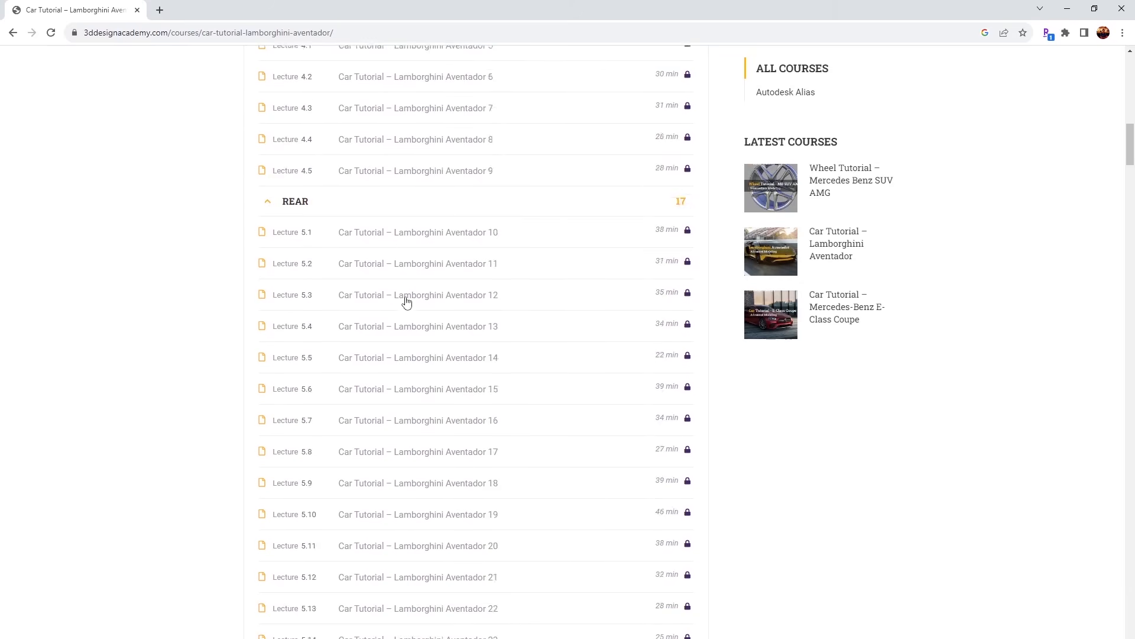
scroll(407, 302, down, 1)
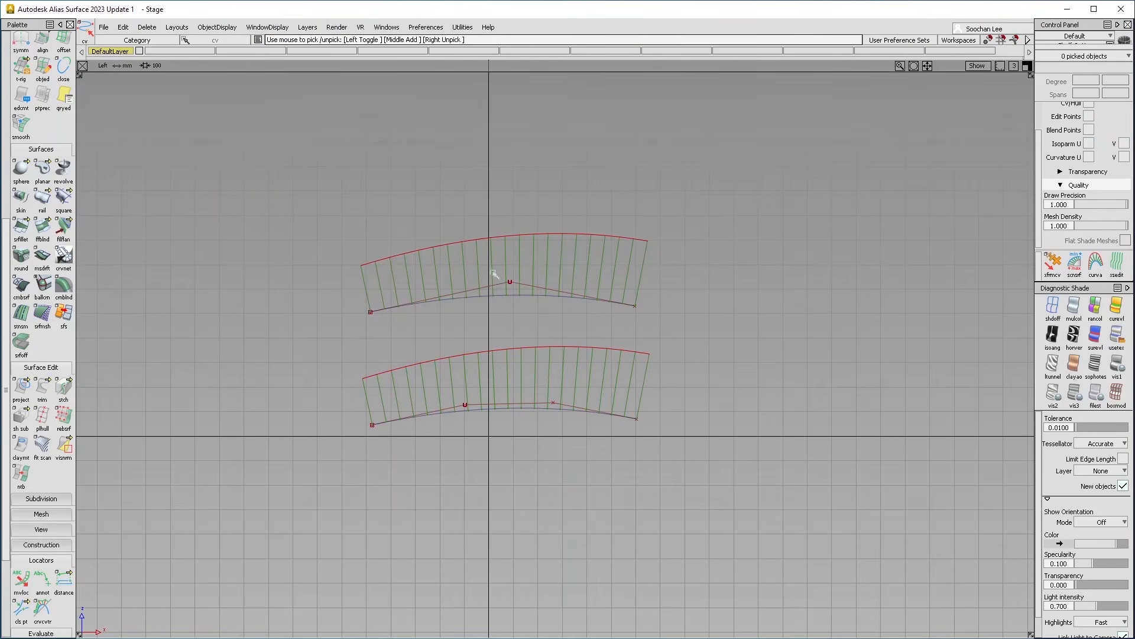
click(552, 349)
drag(552, 348, 557, 393)
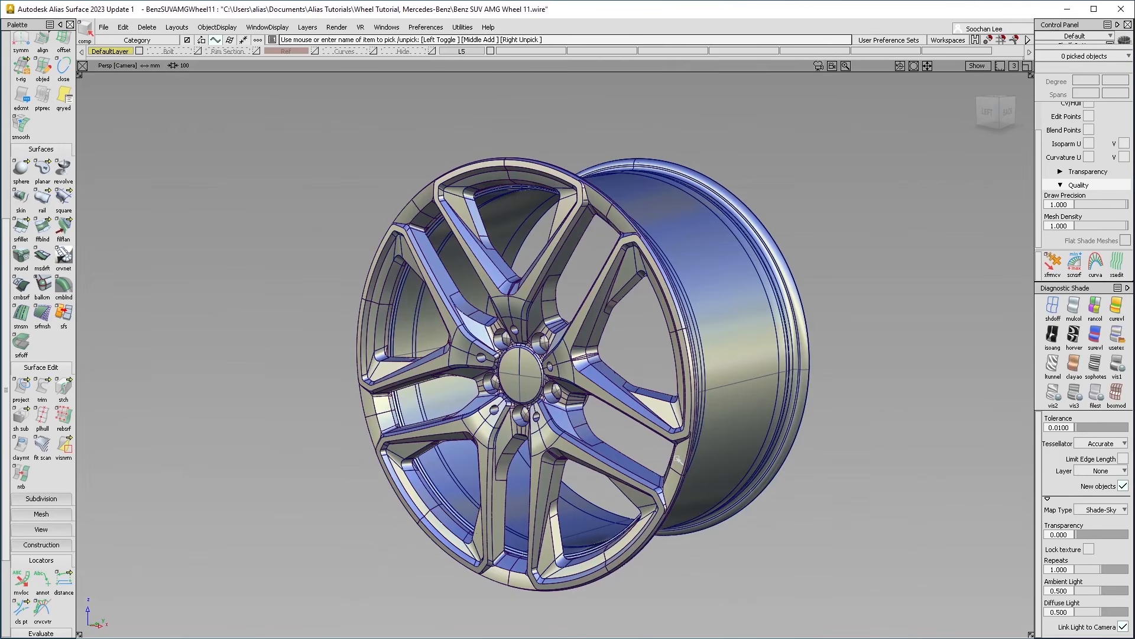
alt+shift+drag(677, 460, 552, 422)
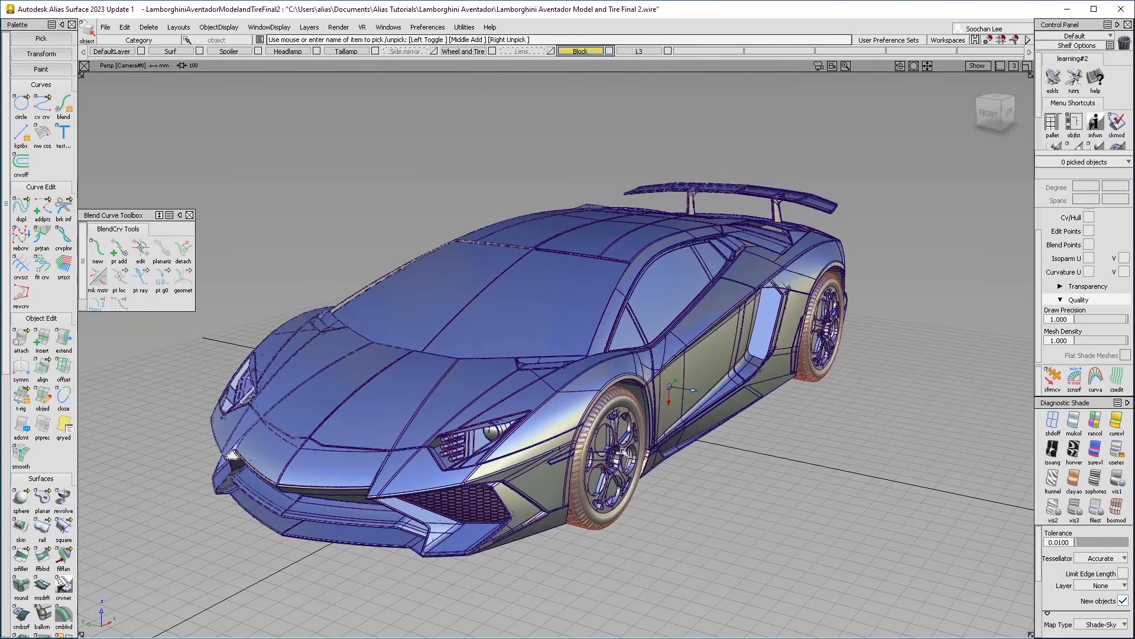
alt+shift+drag(627, 434, 791, 425)
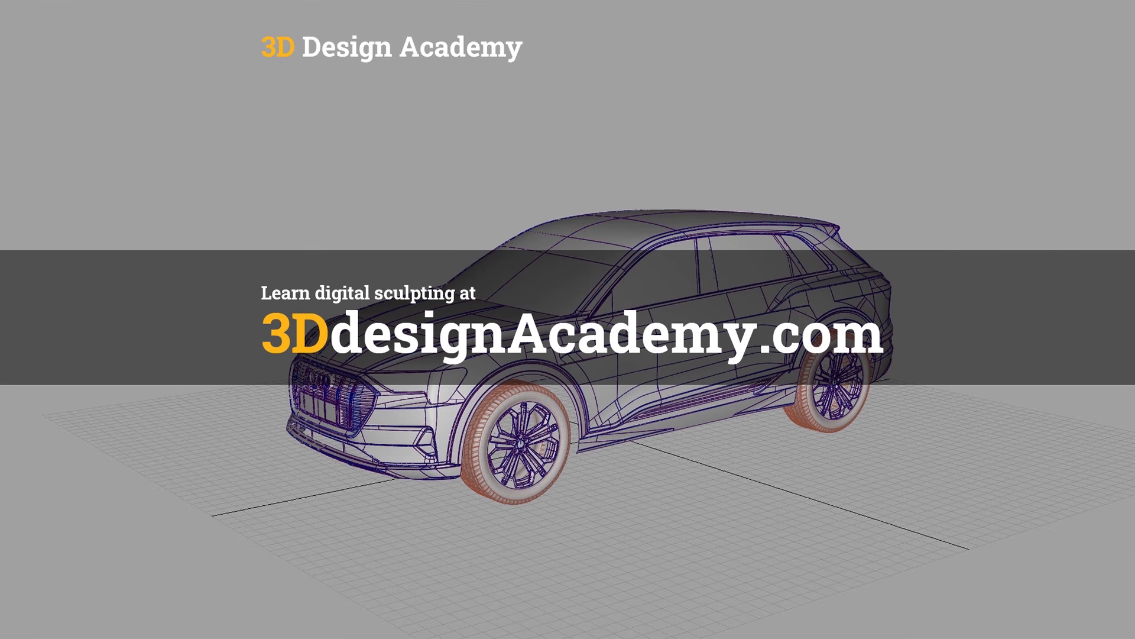